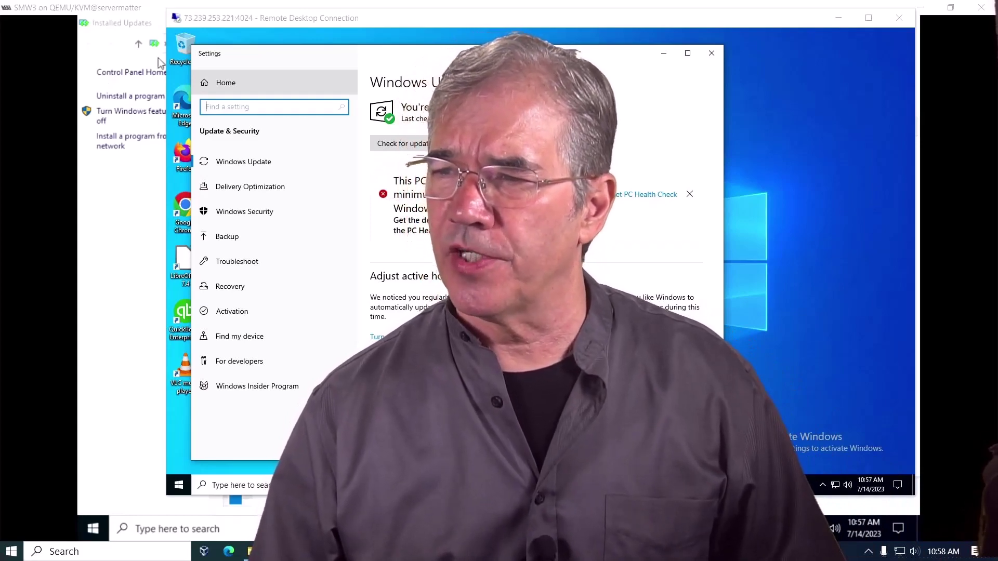
Bring the Chrome window with the Upwork Messages thread in front of the remote desktop
{"action": "key", "text": "alt+Tab"}
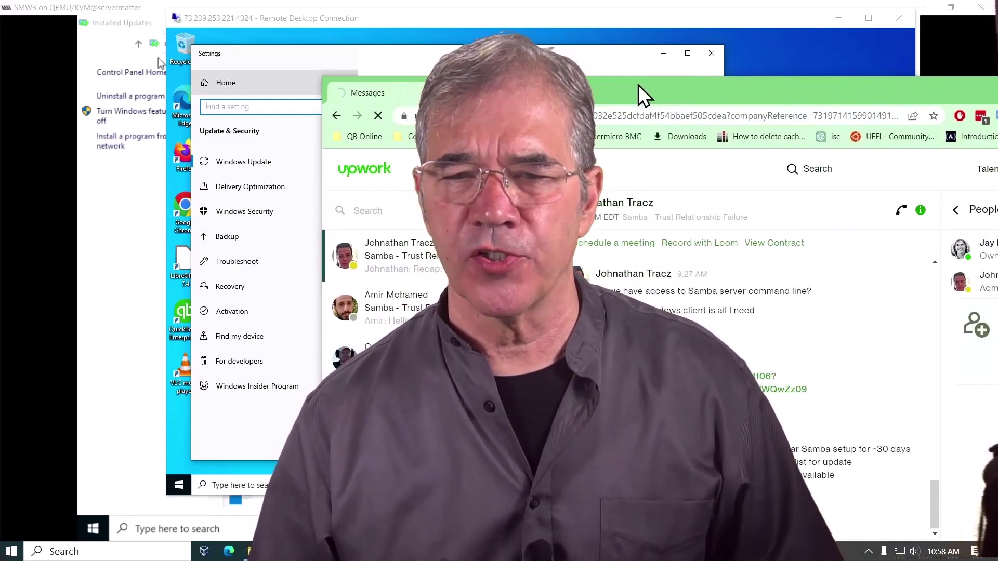
Maximize Chrome and open the full Samba - Trust Relationship Failure job post
{"action": "double_click", "coordinate": [641, 91]}
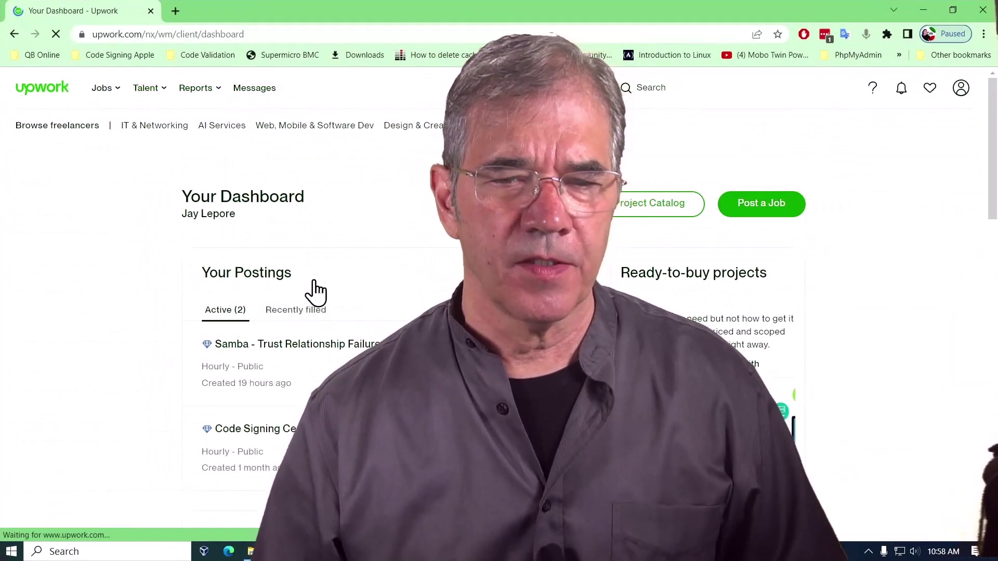
{"action": "scroll", "coordinate": [318, 286], "scroll_direction": "down", "scroll_amount": 1}
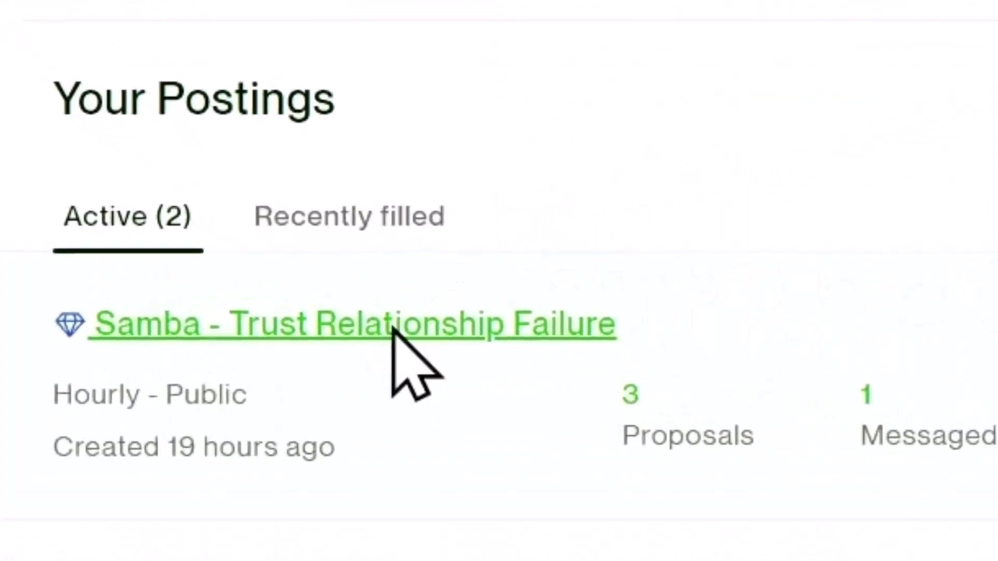
{"action": "left_click", "coordinate": [329, 292]}
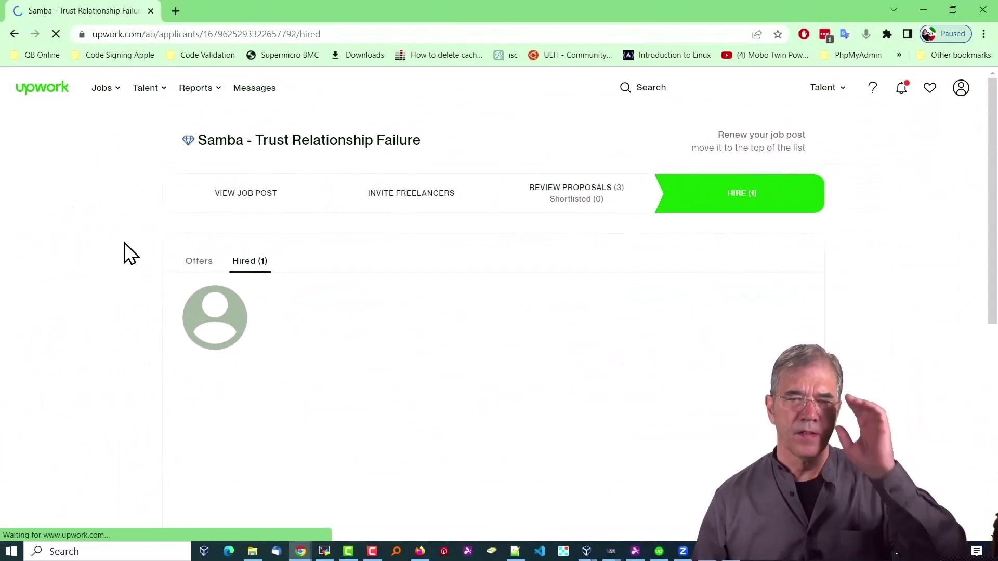
{"action": "scroll", "coordinate": [117, 242], "scroll_direction": "down", "scroll_amount": 5}
{"action": "scroll", "coordinate": [123, 241], "scroll_direction": "up", "scroll_amount": 5}
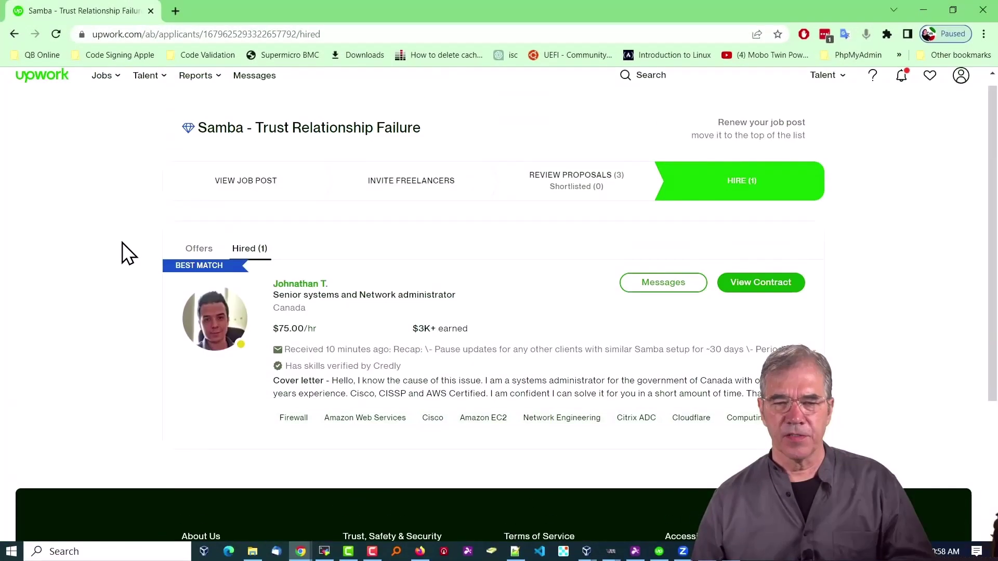
{"action": "left_click", "coordinate": [253, 199]}
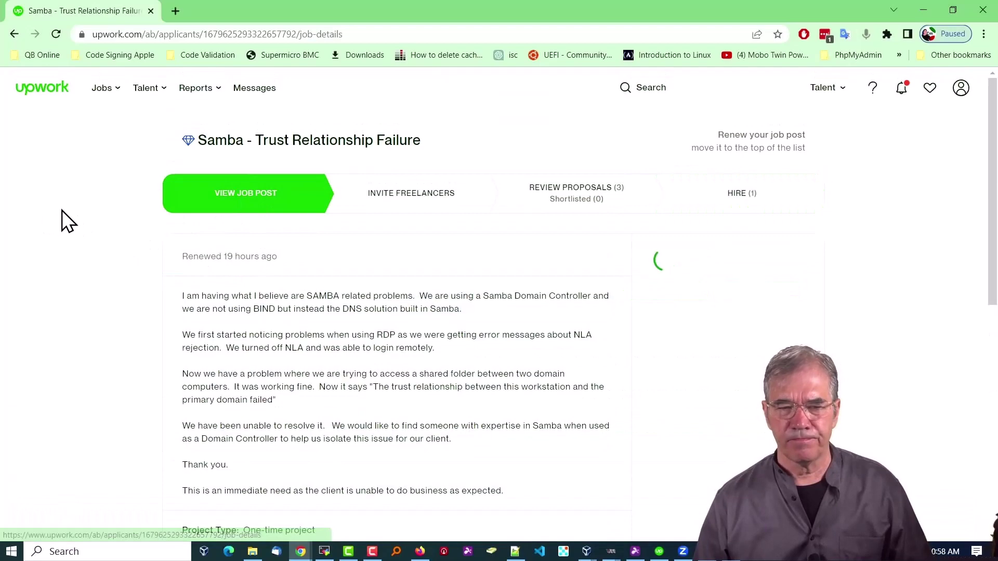
{"action": "scroll", "coordinate": [74, 210], "scroll_direction": "down", "scroll_amount": 2}
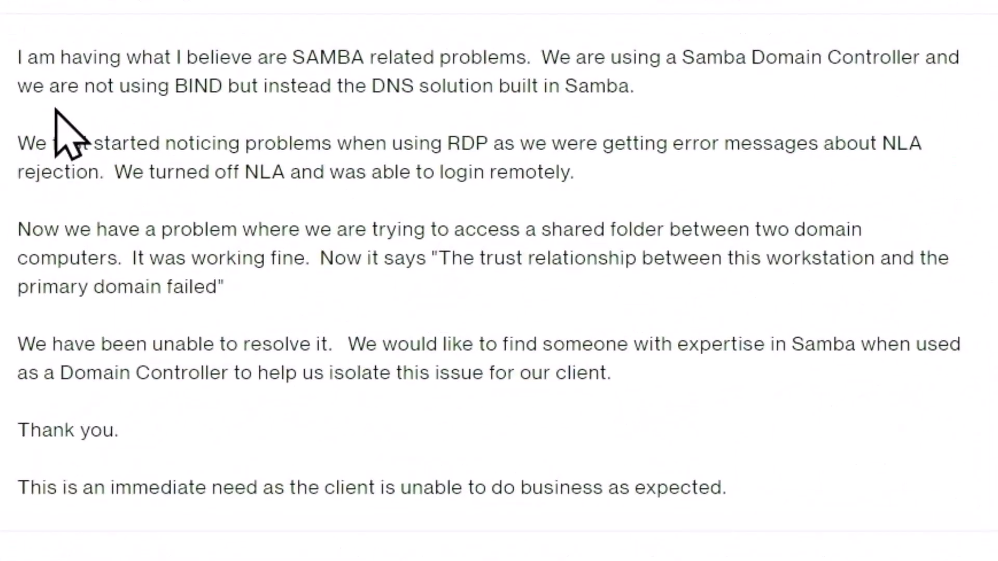
Highlight the key sentences: Samba problems, RDP errors, trust relationship error, urgent need
{"action": "left_click_drag", "start_coordinate": [34, 57], "coordinate": [791, 58]}
{"action": "left_click", "coordinate": [786, 117]}
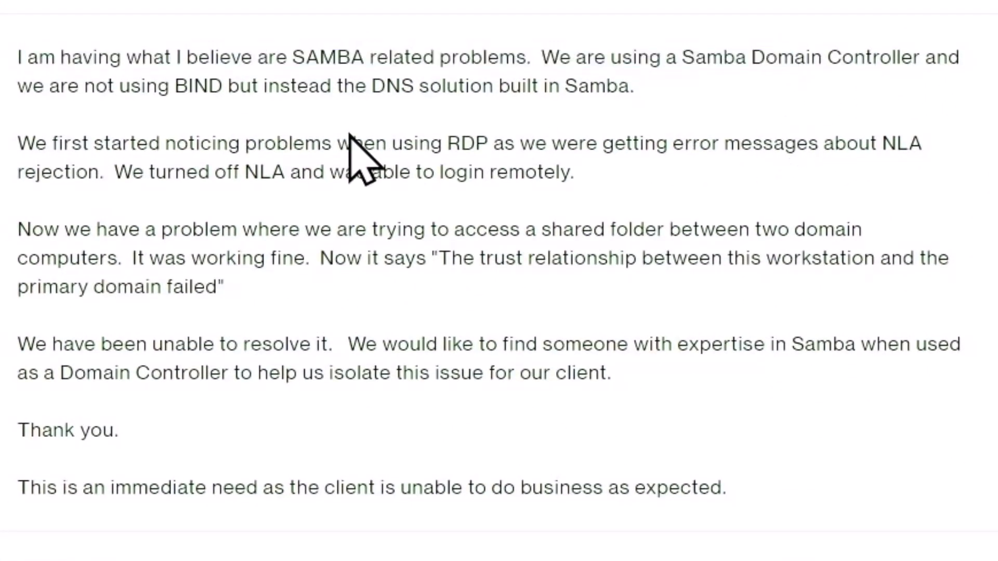
{"action": "left_click_drag", "start_coordinate": [105, 148], "coordinate": [619, 137]}
{"action": "left_click", "coordinate": [603, 186]}
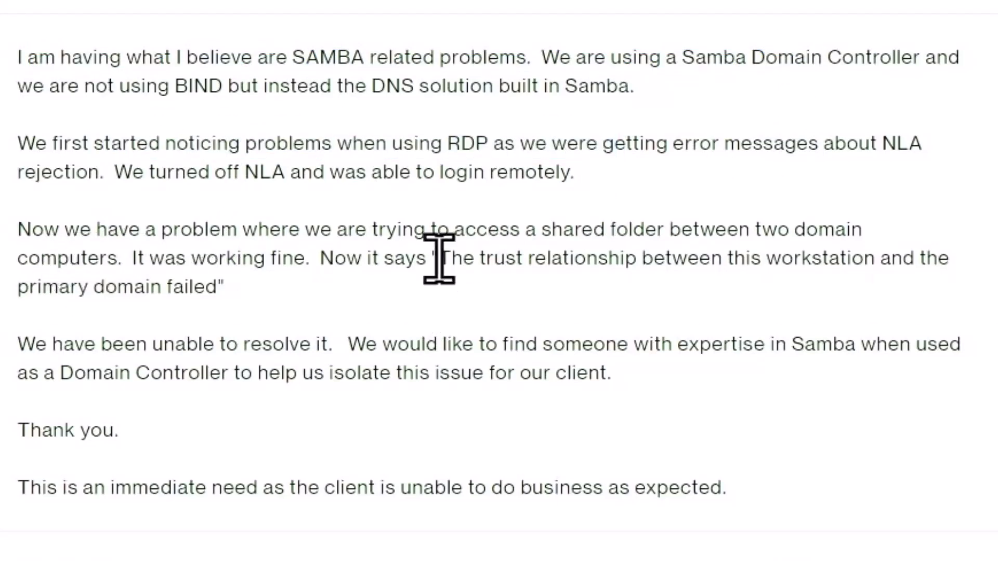
{"action": "left_click_drag", "start_coordinate": [439, 259], "coordinate": [458, 287]}
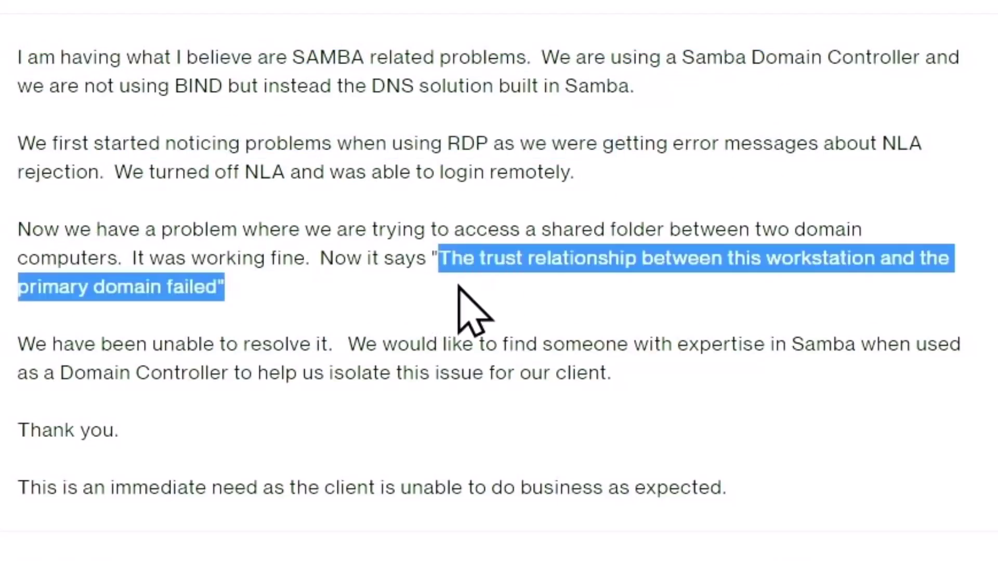
{"action": "left_click", "coordinate": [385, 348]}
{"action": "left_click_drag", "start_coordinate": [85, 487], "coordinate": [19, 458]}
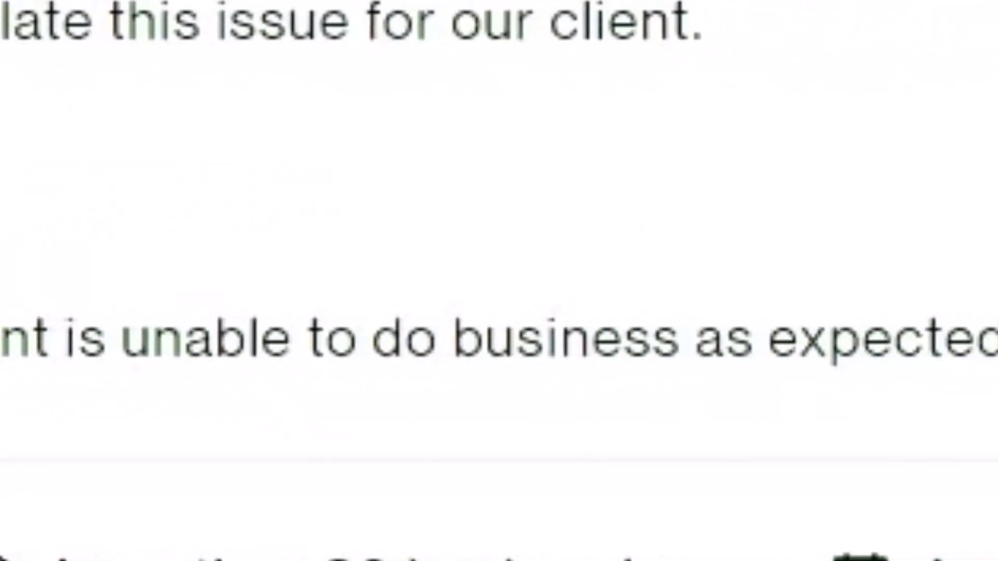
Open the list of proposals for the Samba job
{"action": "scroll", "coordinate": [281, 195], "scroll_direction": "up", "scroll_amount": 4}
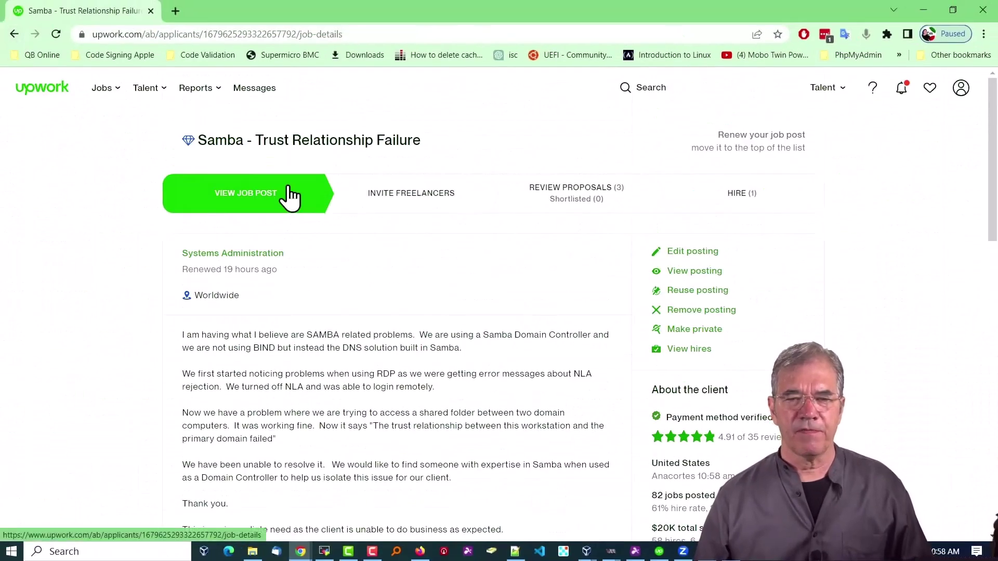
{"action": "left_click", "coordinate": [584, 195]}
{"action": "scroll", "coordinate": [115, 224], "scroll_direction": "down", "scroll_amount": 4}
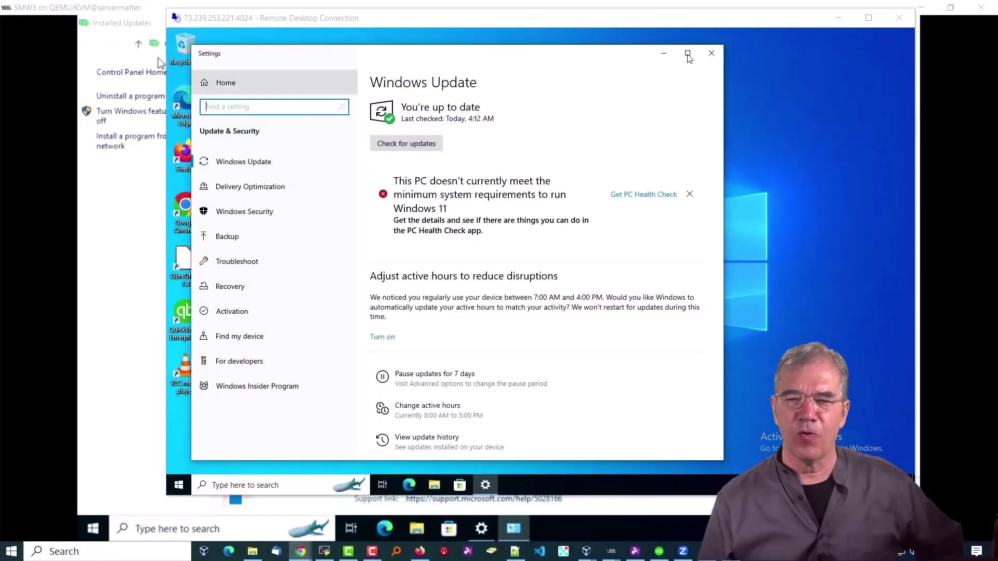
Maximize the Settings window and view the Windows Update history
{"action": "left_click", "coordinate": [688, 54]}
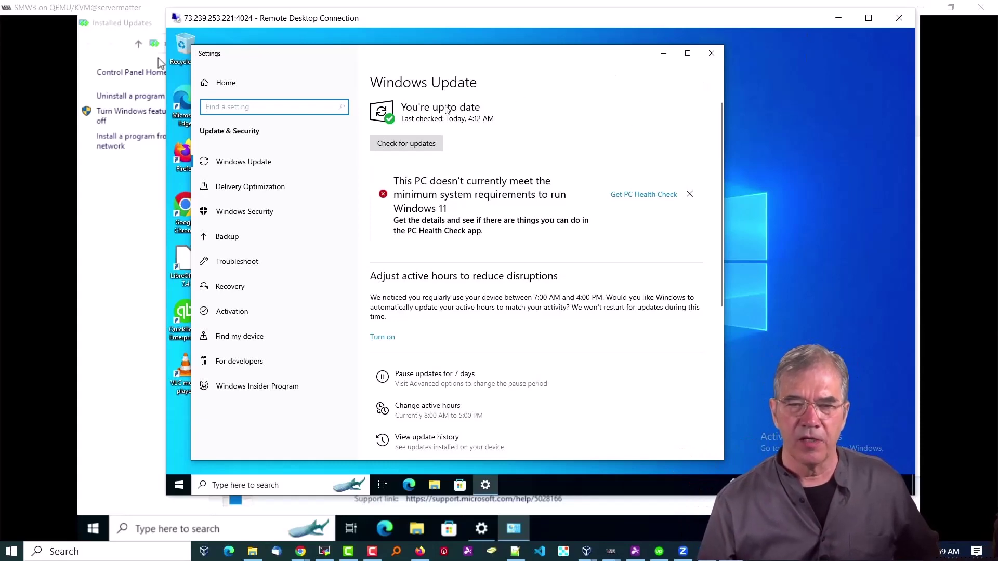
{"action": "left_click", "coordinate": [687, 54]}
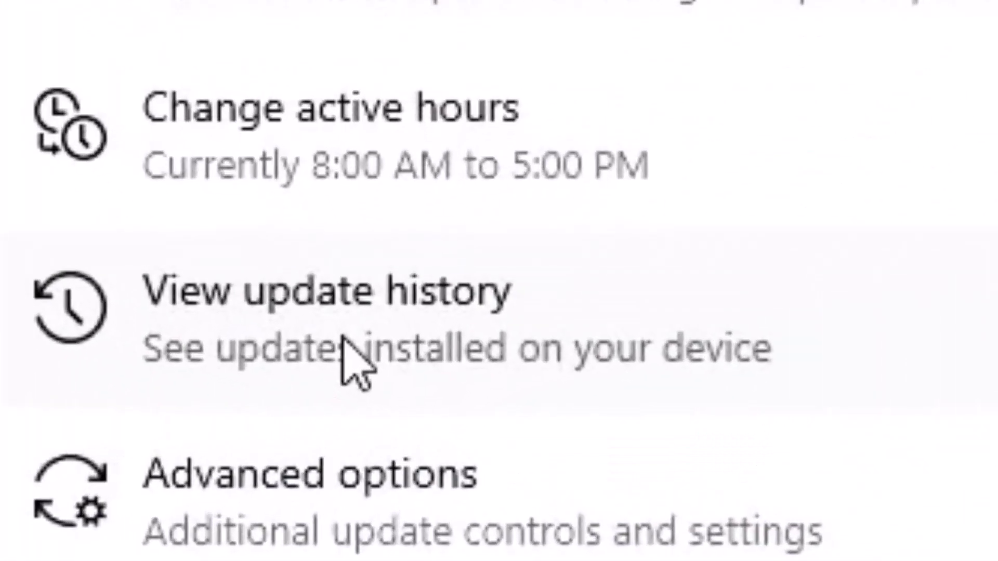
{"action": "left_click", "coordinate": [406, 409]}
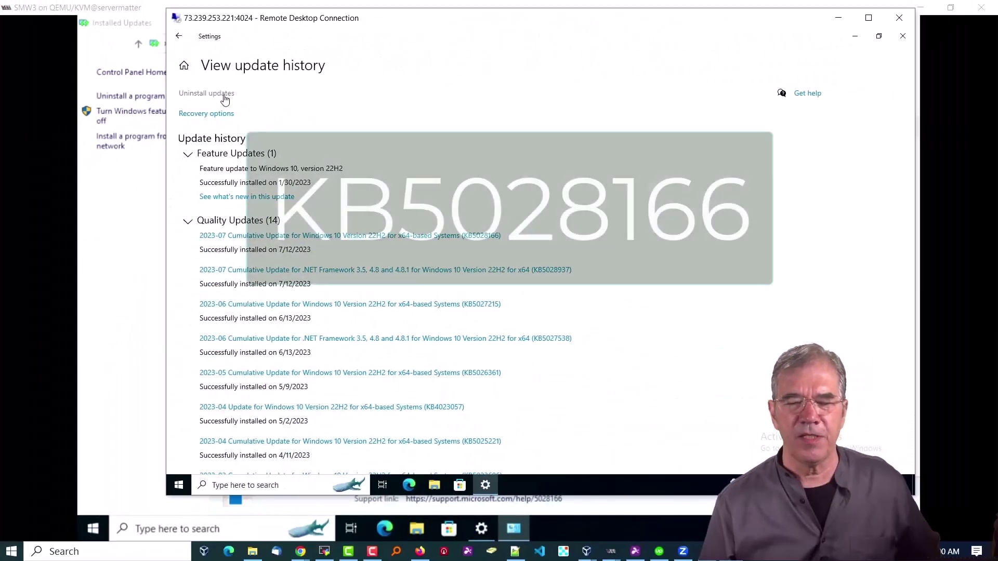
Uninstall update KB5028166 from the installed updates list
{"action": "left_click", "coordinate": [224, 94]}
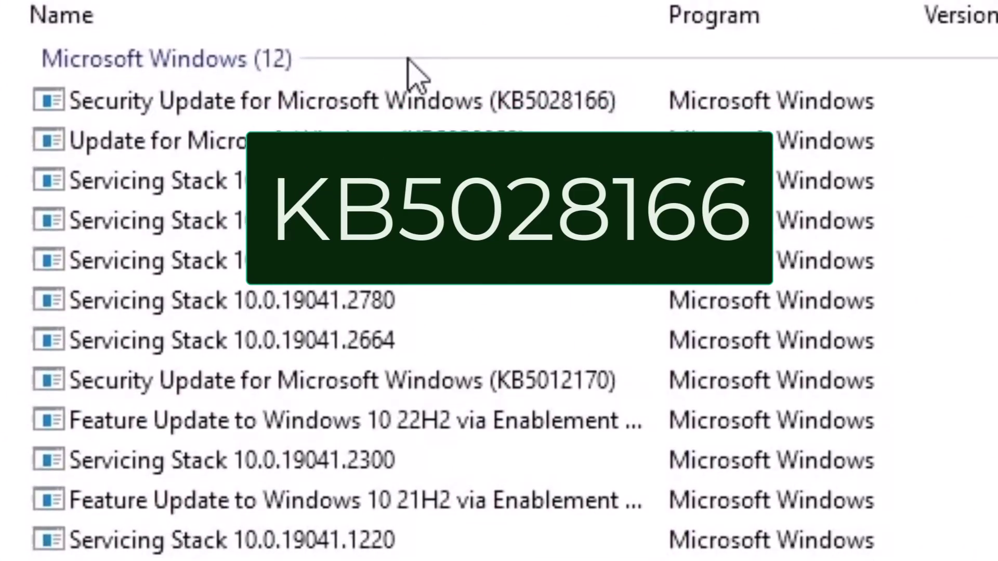
{"action": "left_click", "coordinate": [400, 106]}
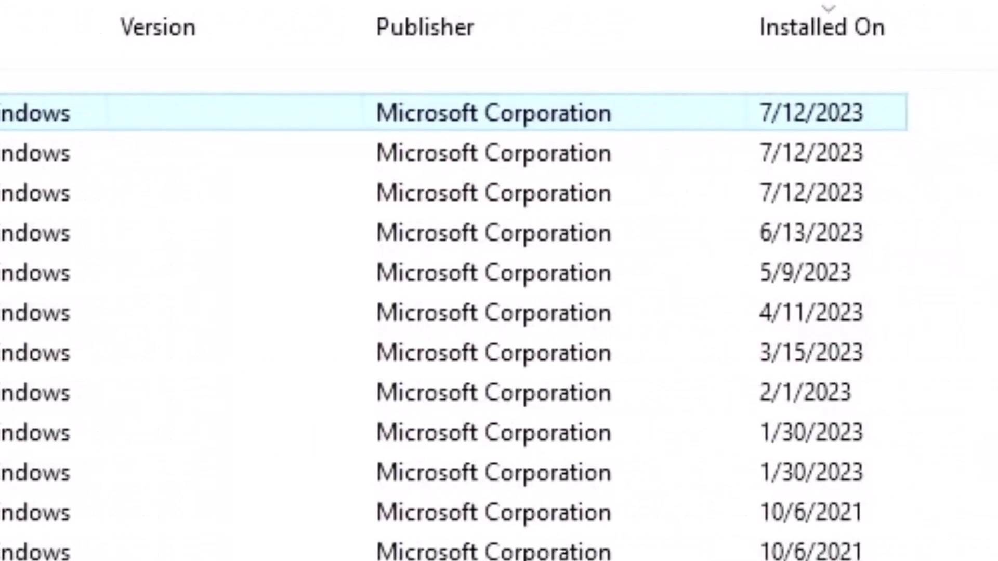
{"action": "right_click", "coordinate": [212, 134]}
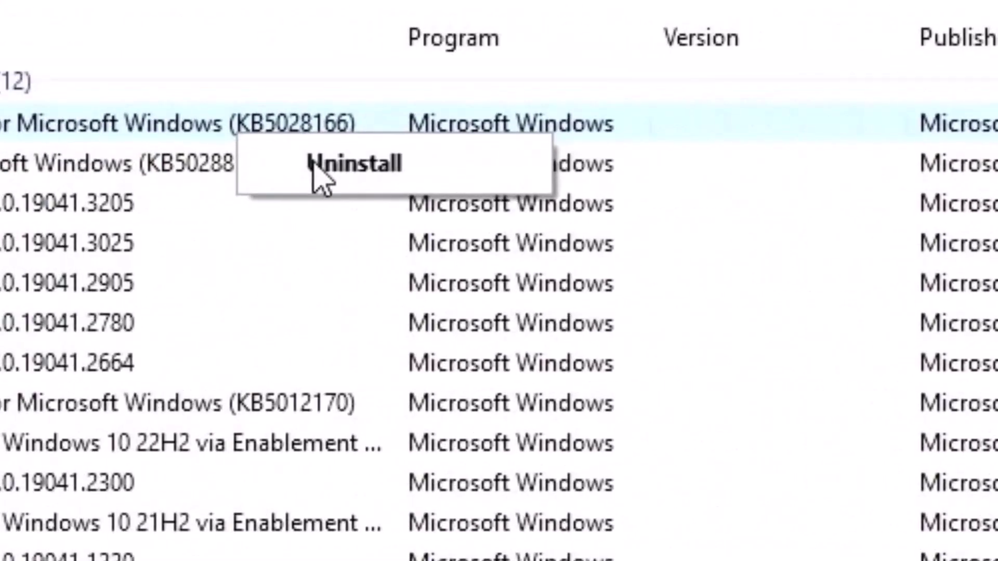
{"action": "left_click", "coordinate": [437, 175]}
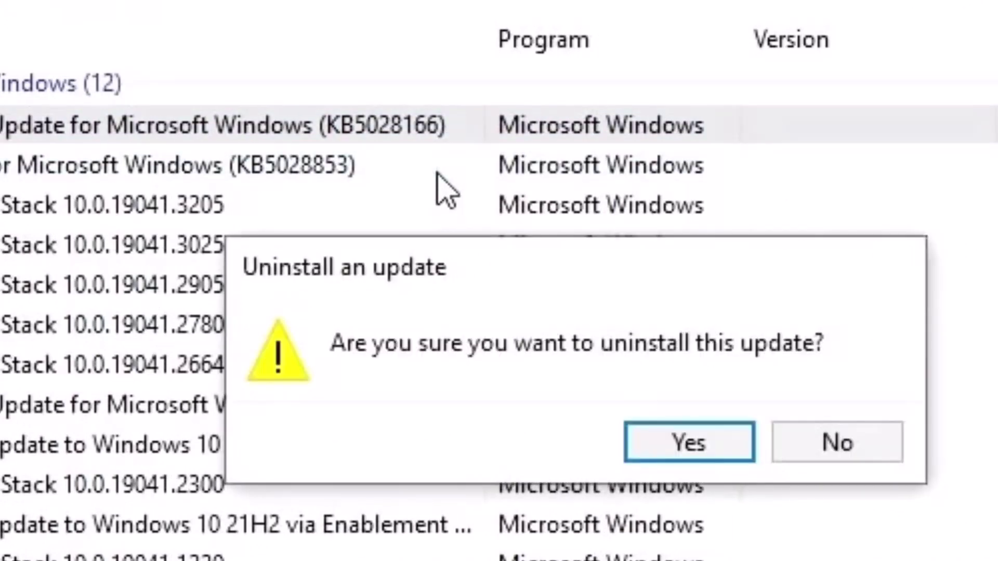
{"action": "left_click", "coordinate": [676, 457]}
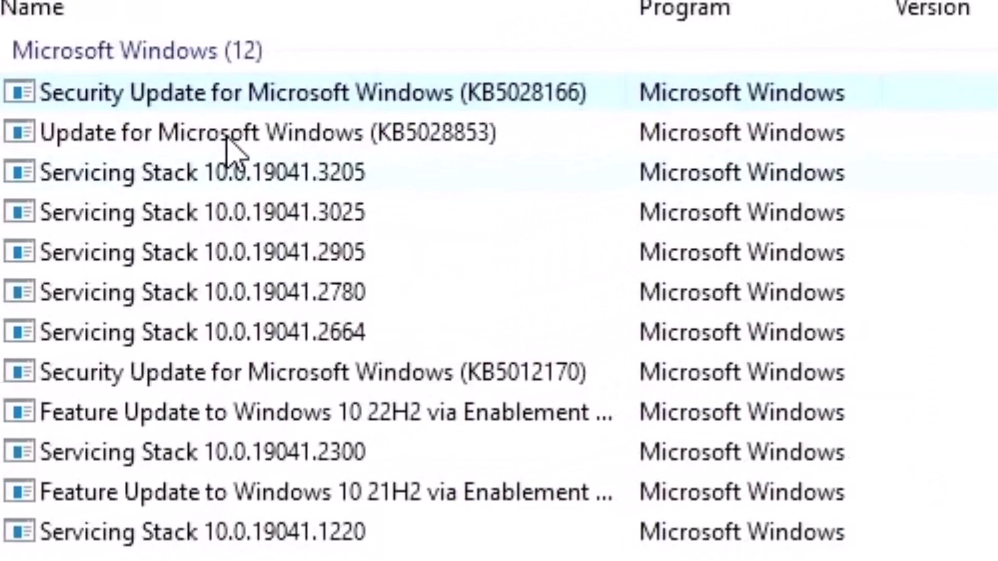
Choose Restart Later, then uninstall update KB5028853
{"action": "left_click", "coordinate": [84, 170]}
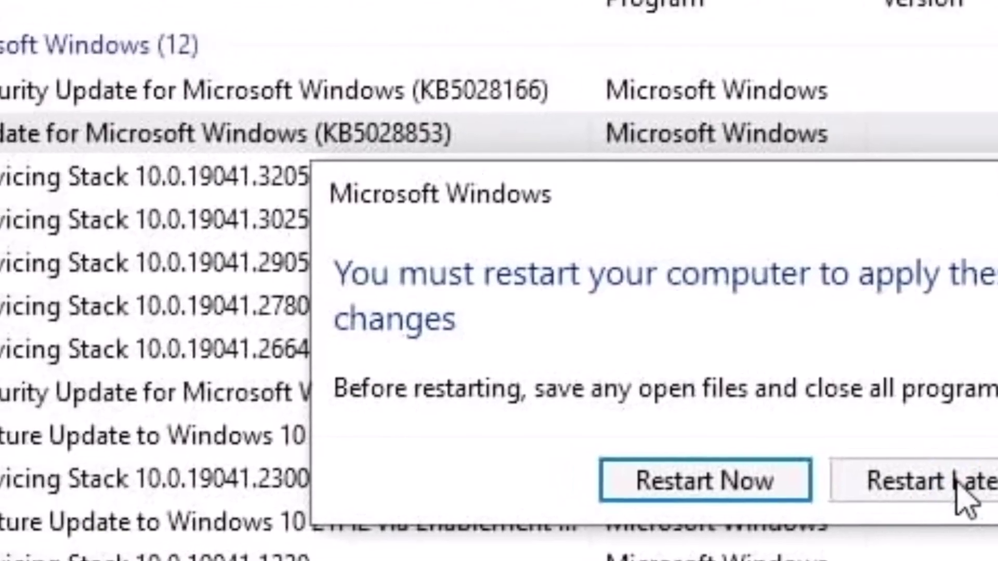
{"action": "left_click", "coordinate": [777, 430]}
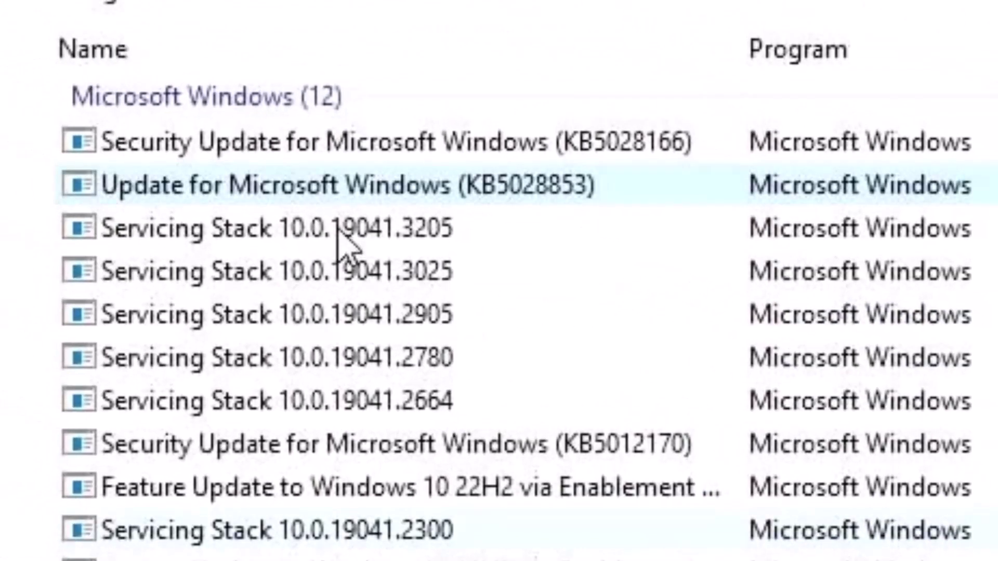
{"action": "left_click", "coordinate": [305, 142]}
{"action": "right_click", "coordinate": [307, 144]}
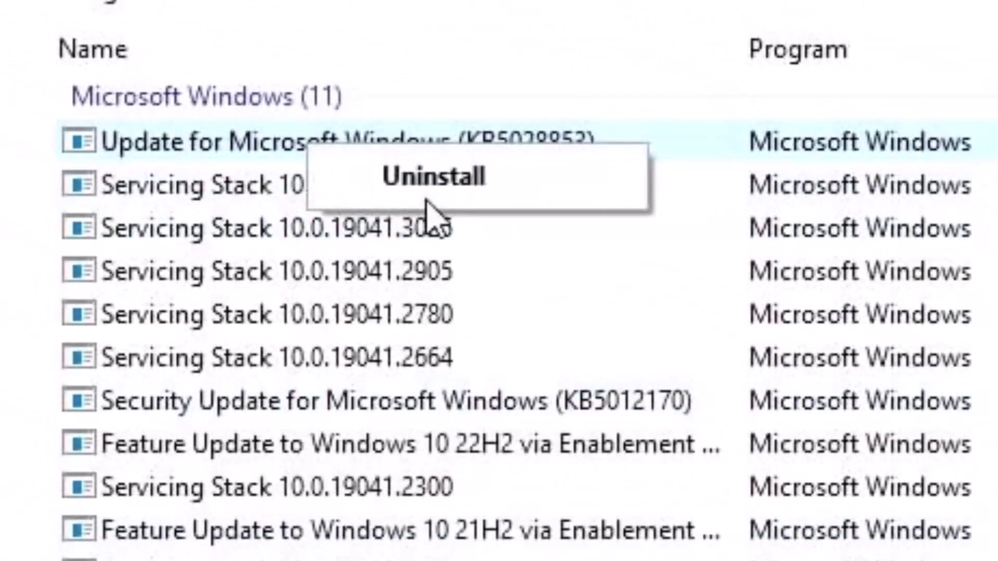
{"action": "left_click", "coordinate": [430, 190]}
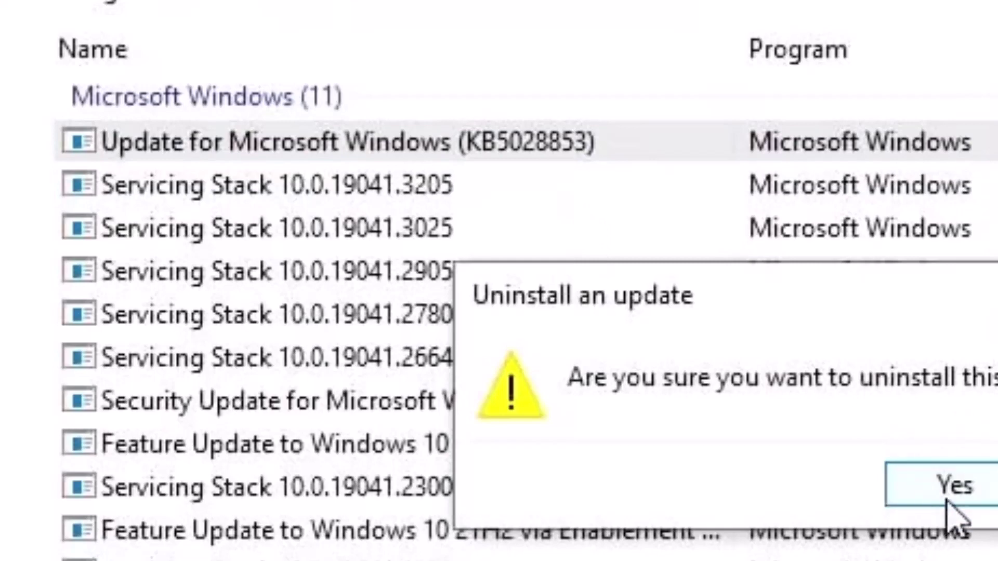
{"action": "left_click", "coordinate": [947, 493]}
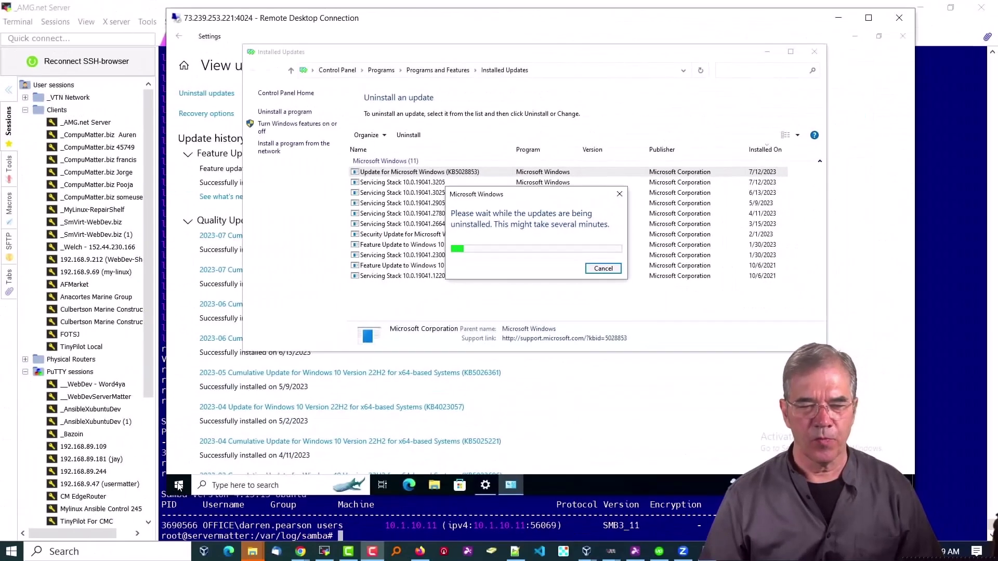
Disconnect the PC from the OFFICE AD domain, dismissing the rejected sign-in prompt
{"action": "left_click", "coordinate": [178, 486]}
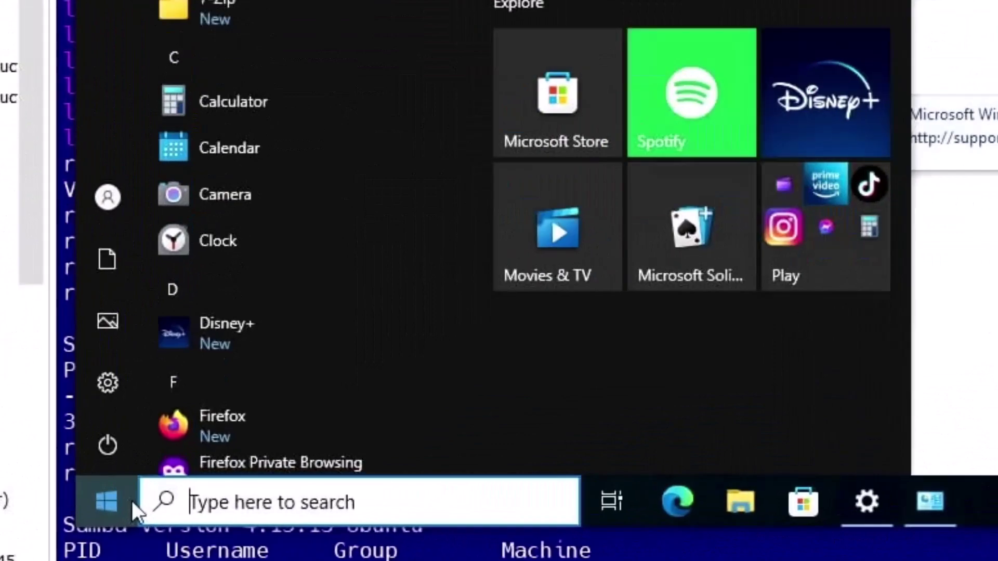
{"action": "type", "text": "domain"}
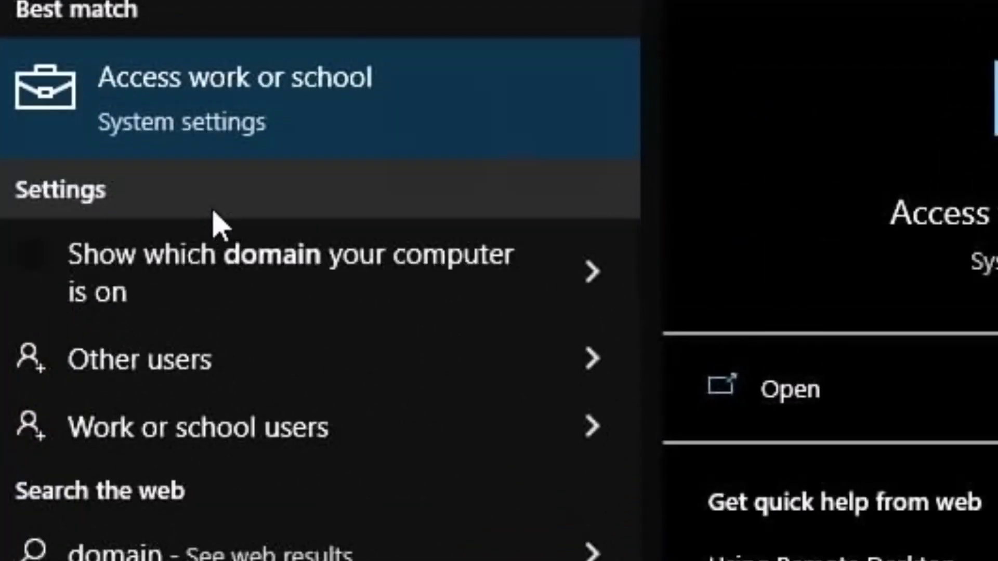
{"action": "left_click", "coordinate": [221, 133]}
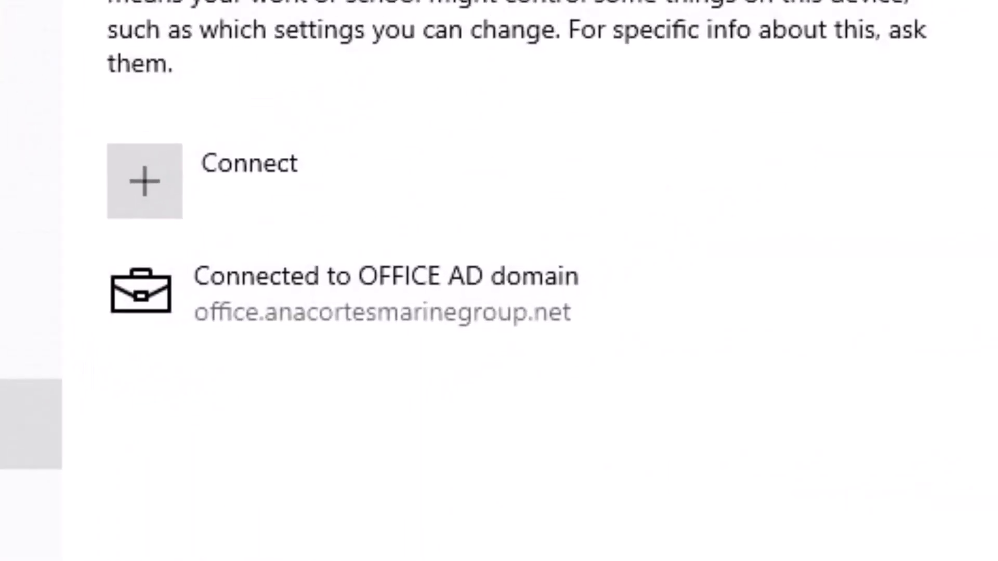
{"action": "left_click", "coordinate": [212, 131]}
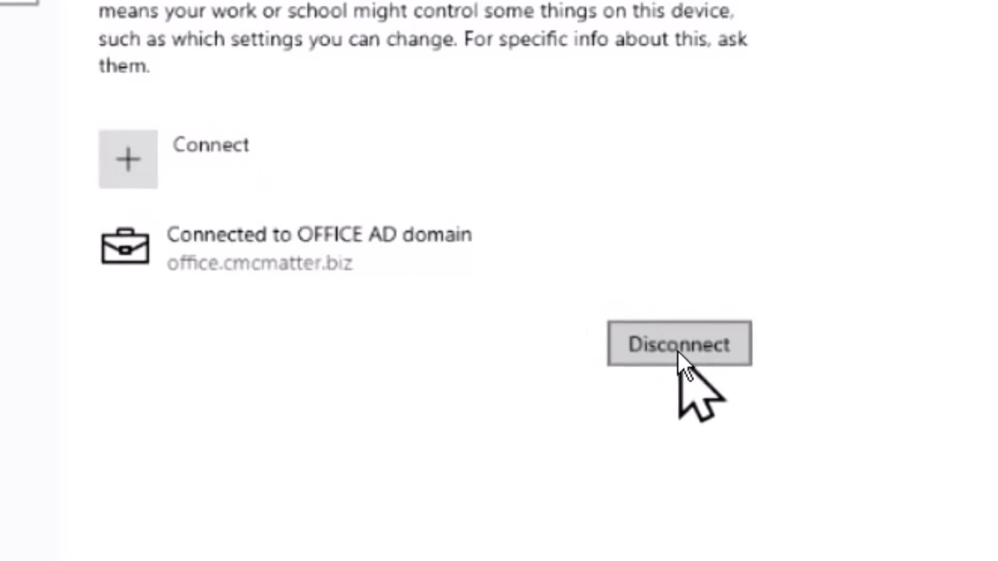
{"action": "left_click", "coordinate": [680, 347]}
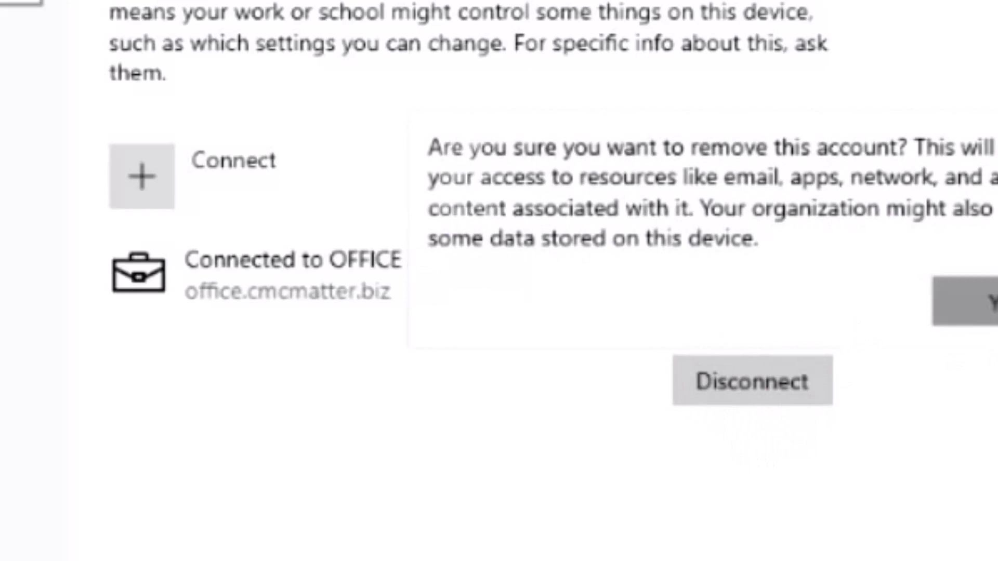
{"action": "left_click", "coordinate": [963, 303]}
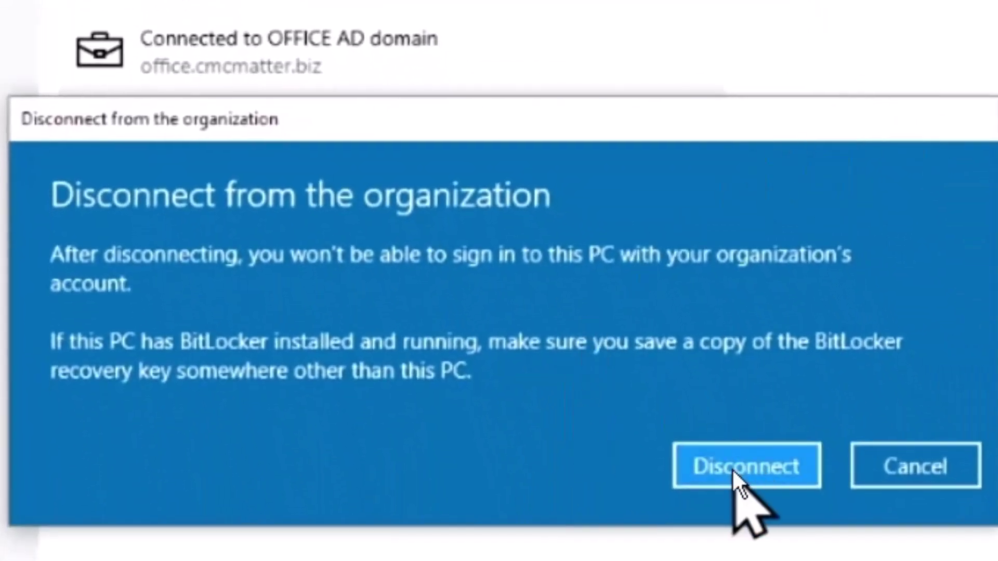
{"action": "left_click", "coordinate": [732, 469]}
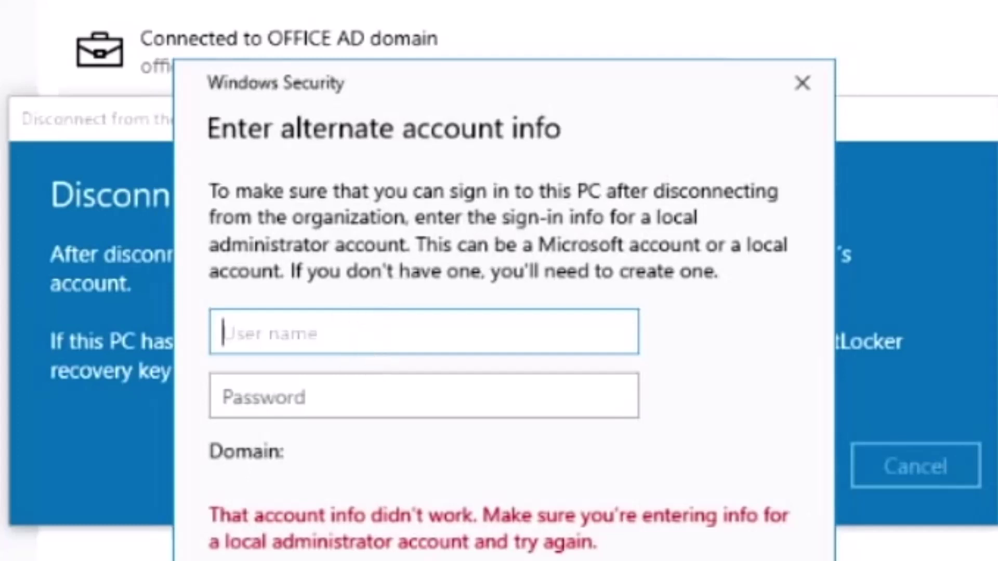
{"action": "left_click", "coordinate": [795, 86]}
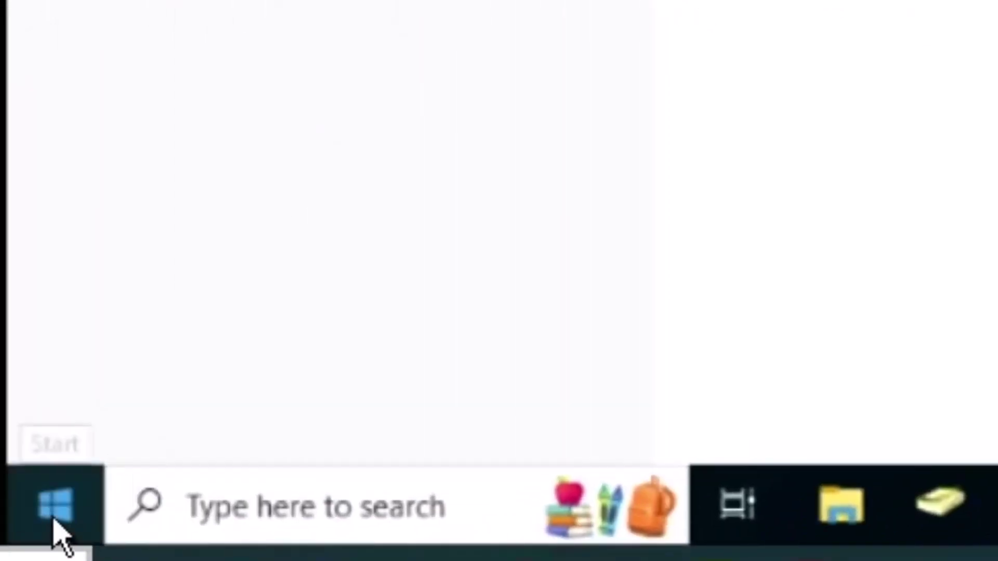
Open Local Users and Groups and show the Users list
{"action": "left_click", "coordinate": [58, 535]}
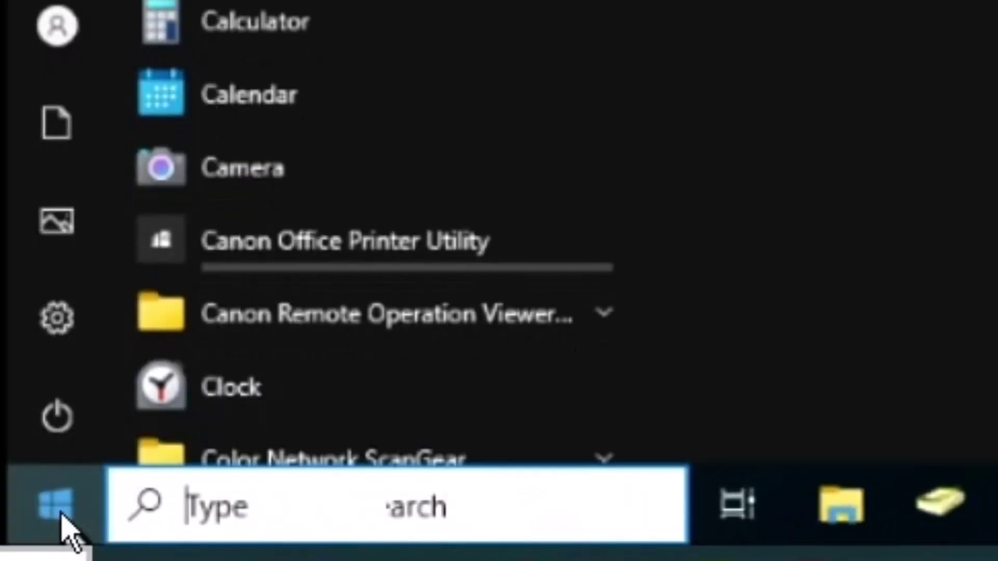
{"action": "type", "text": "users"}
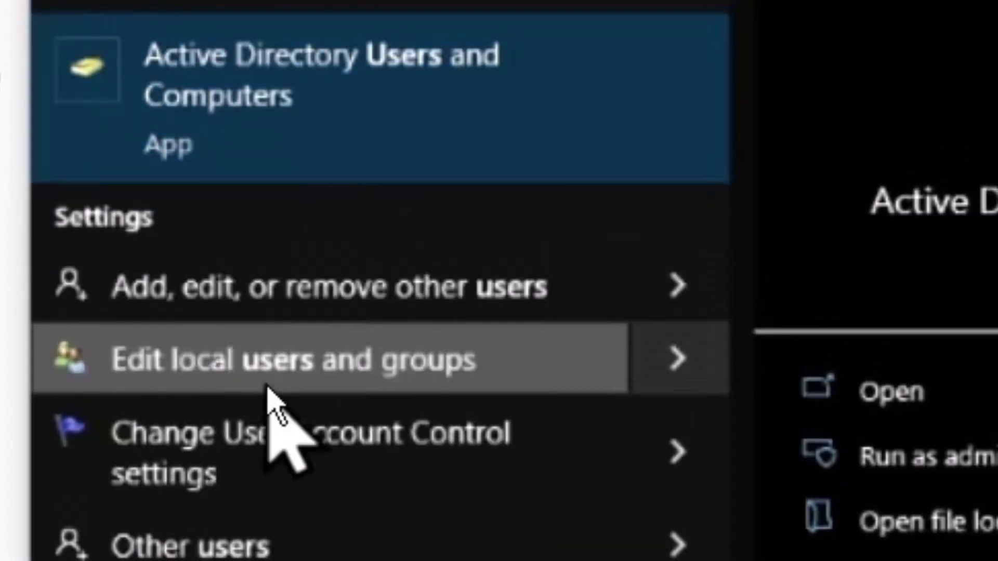
{"action": "left_click", "coordinate": [269, 388]}
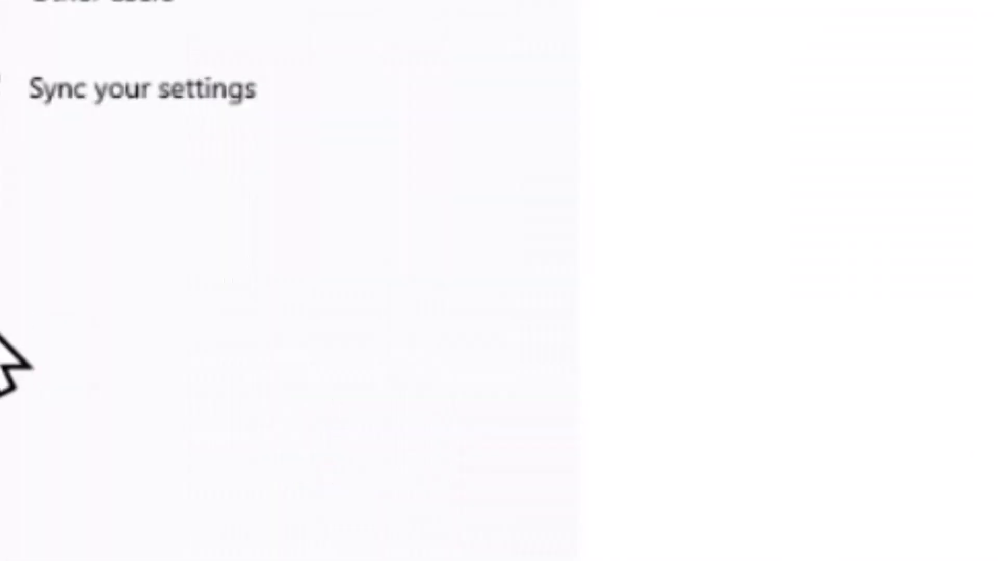
{"action": "left_click", "coordinate": [63, 156]}
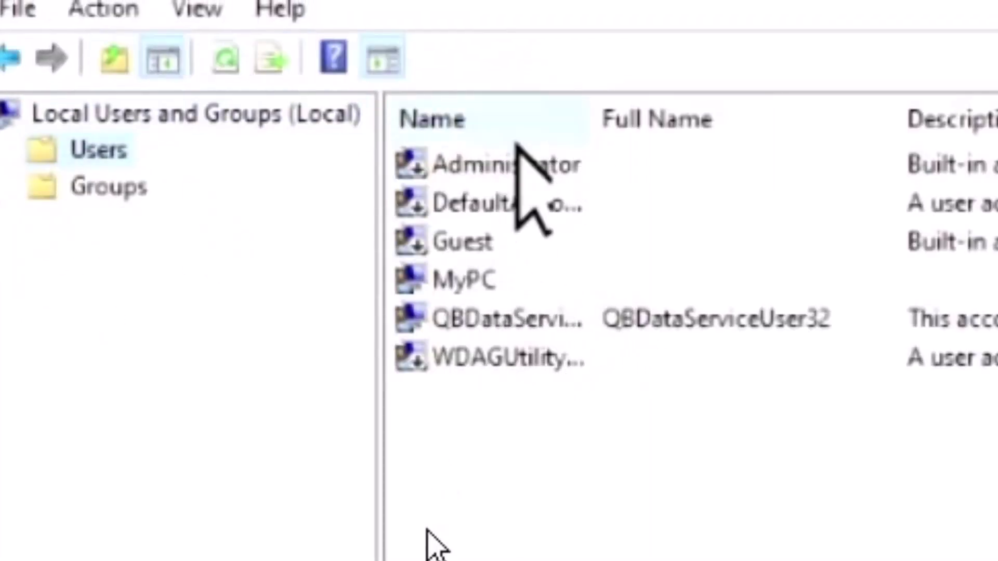
Set a new password for the local MyPC account, entered twice
{"action": "right_click", "coordinate": [481, 279]}
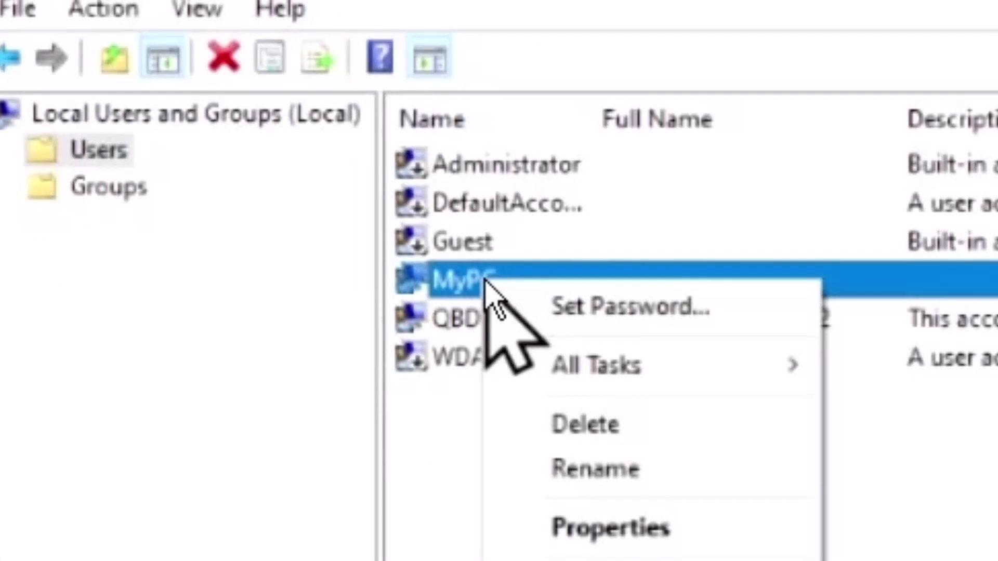
{"action": "left_click", "coordinate": [636, 307]}
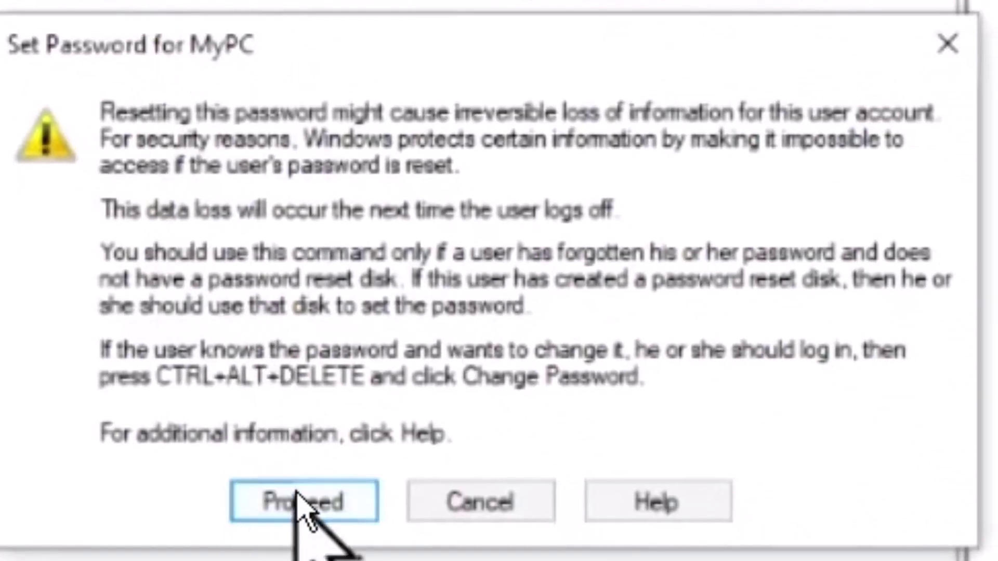
{"action": "left_click", "coordinate": [297, 495]}
{"action": "left_click", "coordinate": [575, 129]}
{"action": "type", "text": "123"}
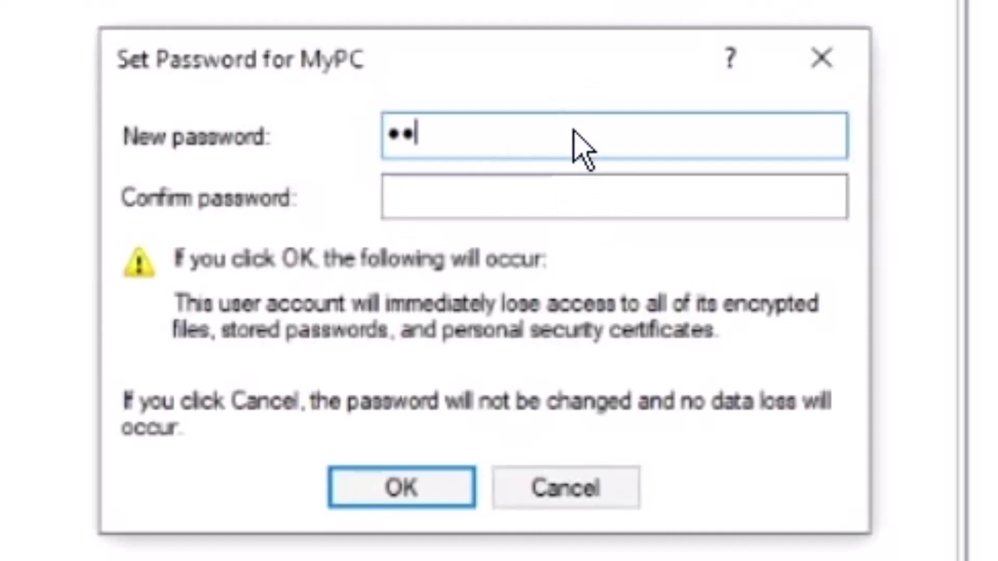
{"action": "type", "text": "456"}
{"action": "left_click", "coordinate": [528, 195]}
{"action": "type", "text": "123456"}
{"action": "left_click", "coordinate": [401, 488]}
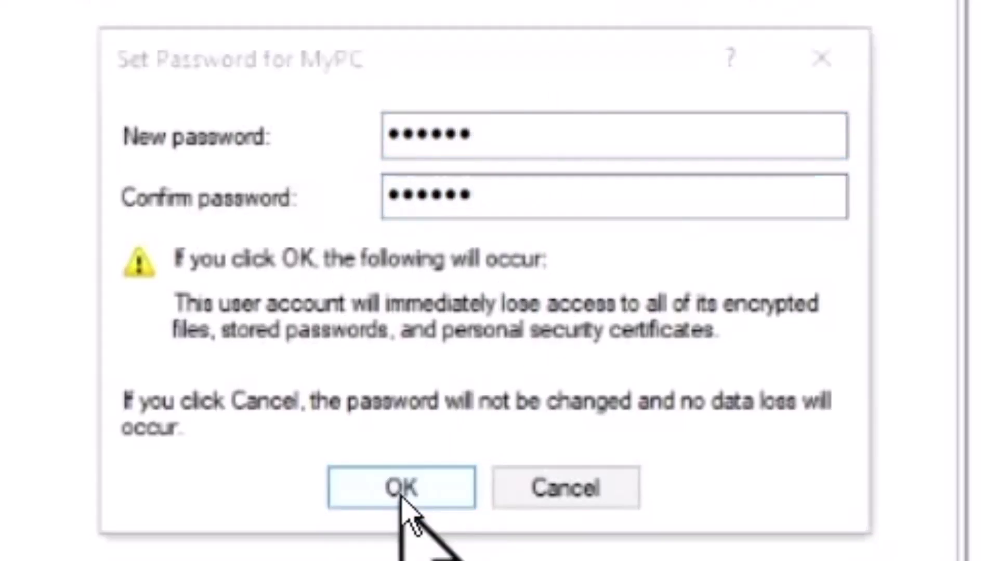
{"action": "left_click", "coordinate": [575, 401]}
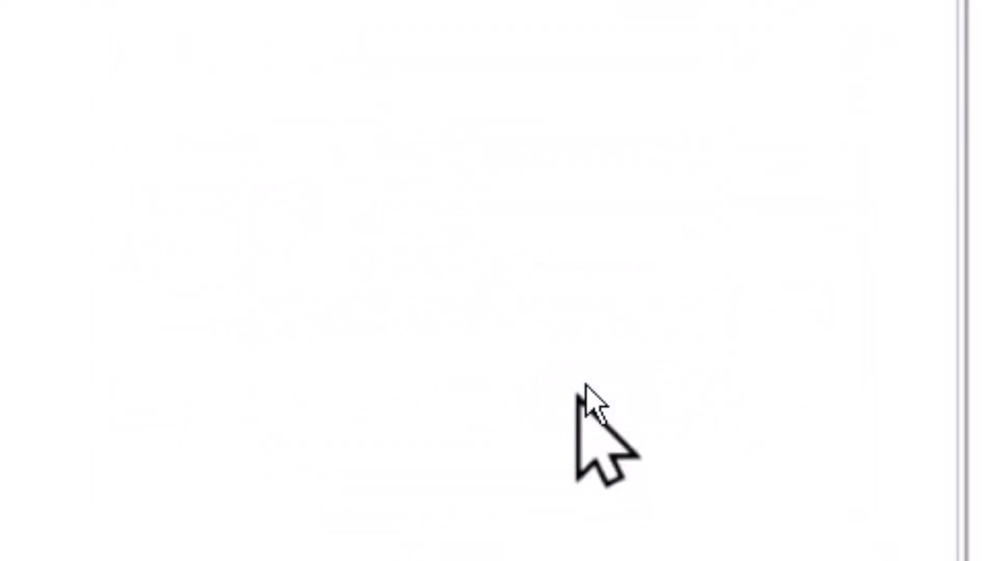
Finish disconnecting from the OFFICE domain using the MyPC credentials
{"action": "left_click", "coordinate": [936, 42]}
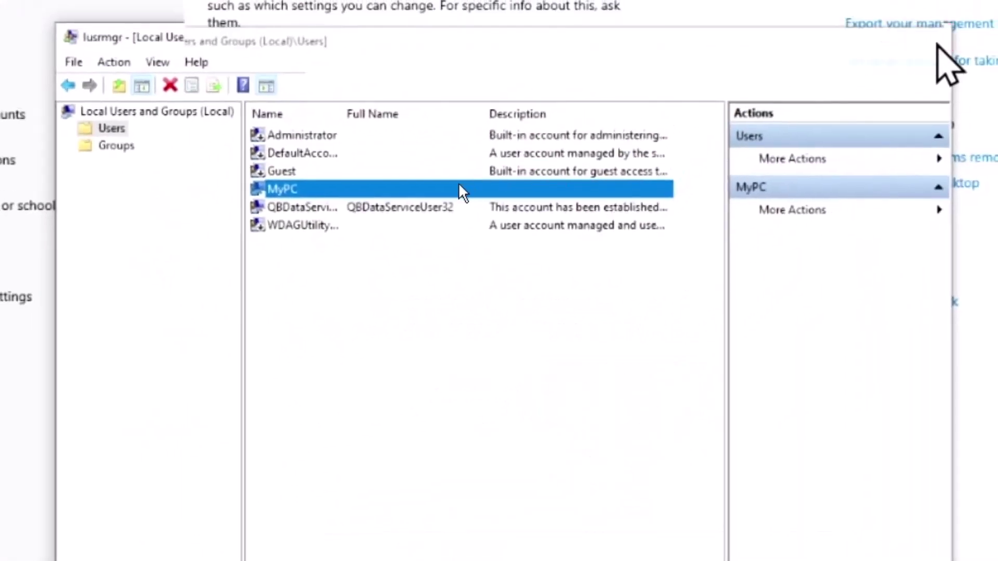
{"action": "left_click", "coordinate": [572, 202]}
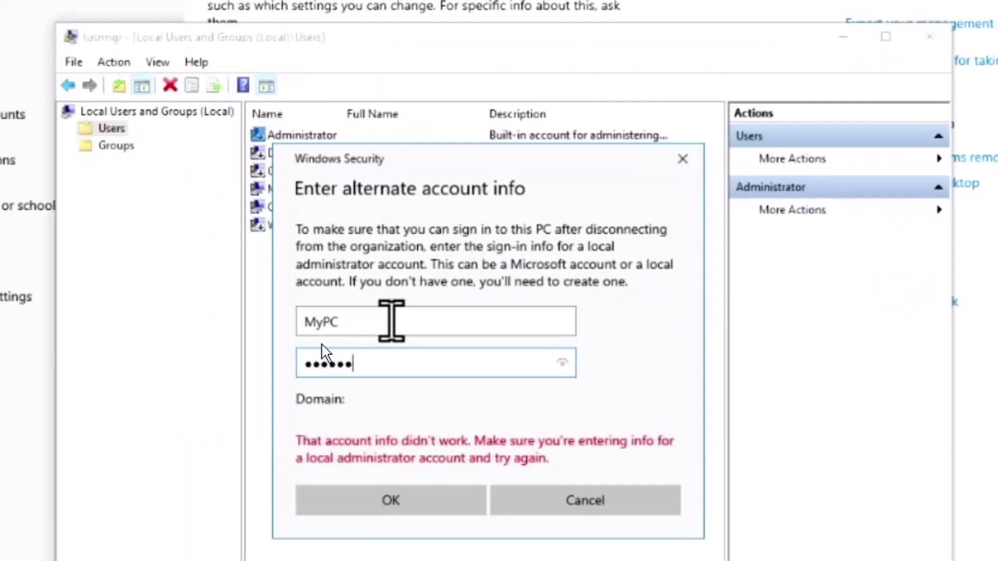
{"action": "left_click", "coordinate": [378, 496]}
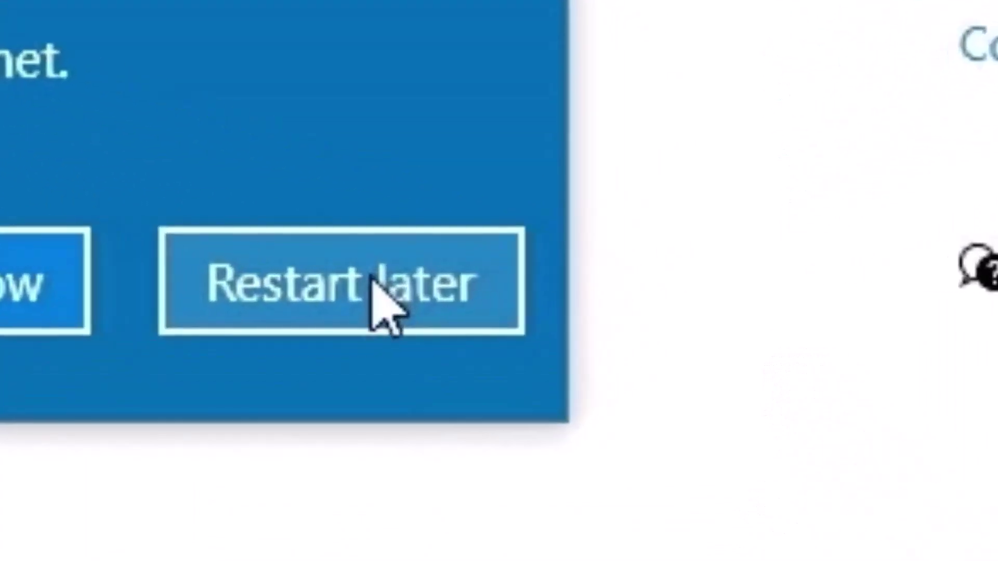
Defer both restarts, declining to restart while other users are signed in
{"action": "left_click", "coordinate": [372, 277]}
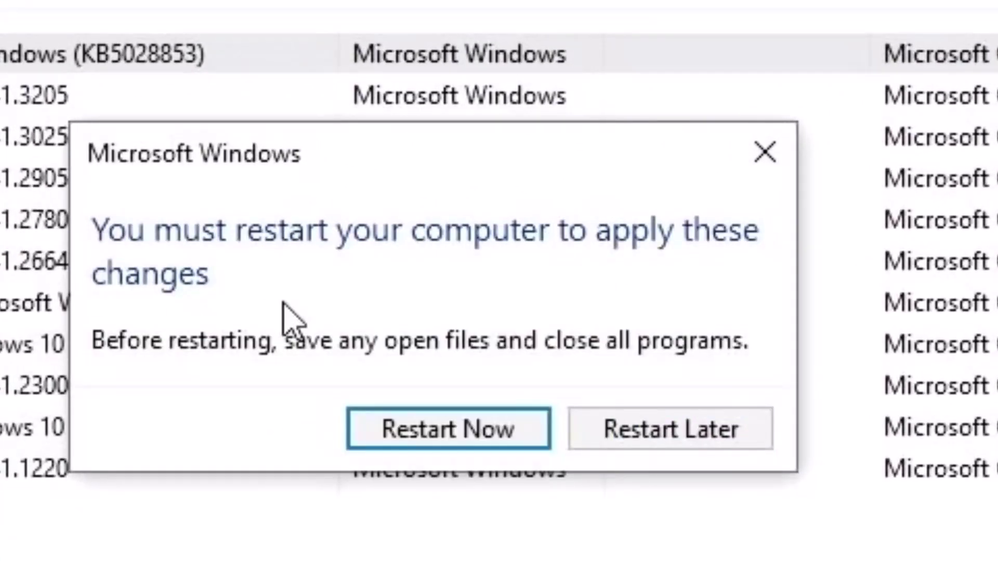
{"action": "left_click", "coordinate": [443, 441]}
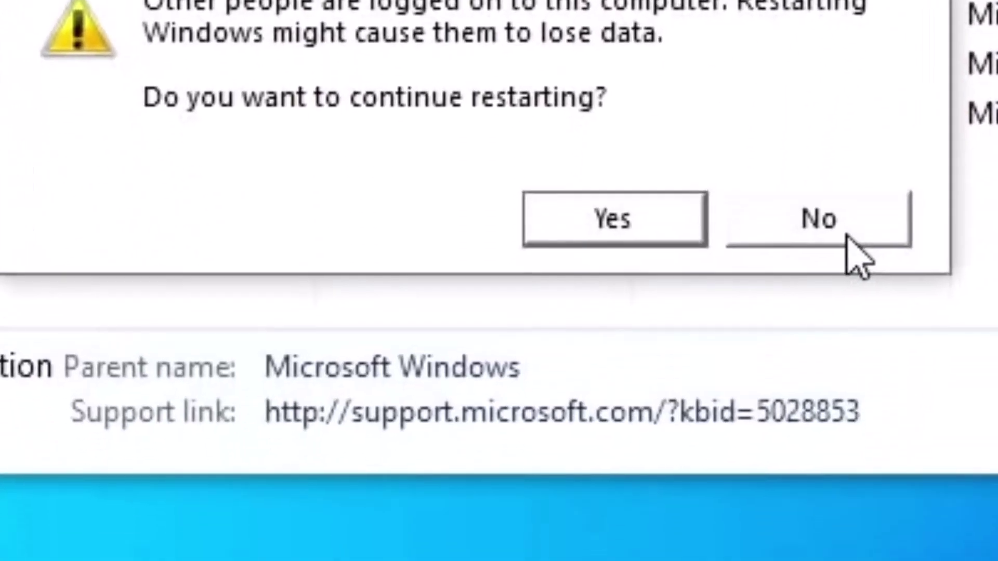
{"action": "left_click", "coordinate": [850, 234]}
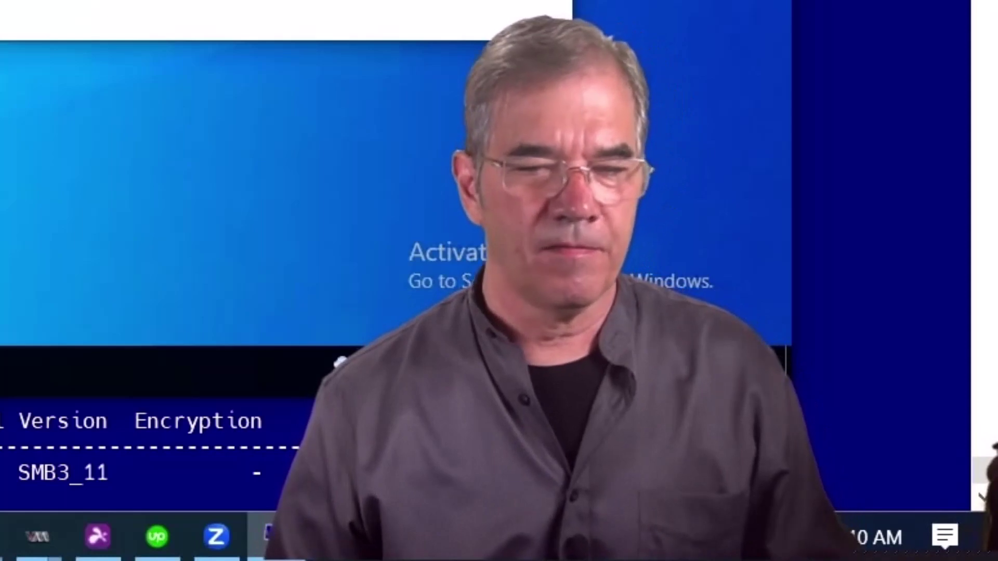
Set Windows Update's Pause until date to Friday, August 18, 2023 in Advanced options
{"action": "key", "text": "super"}
{"action": "type", "text": "upda"}
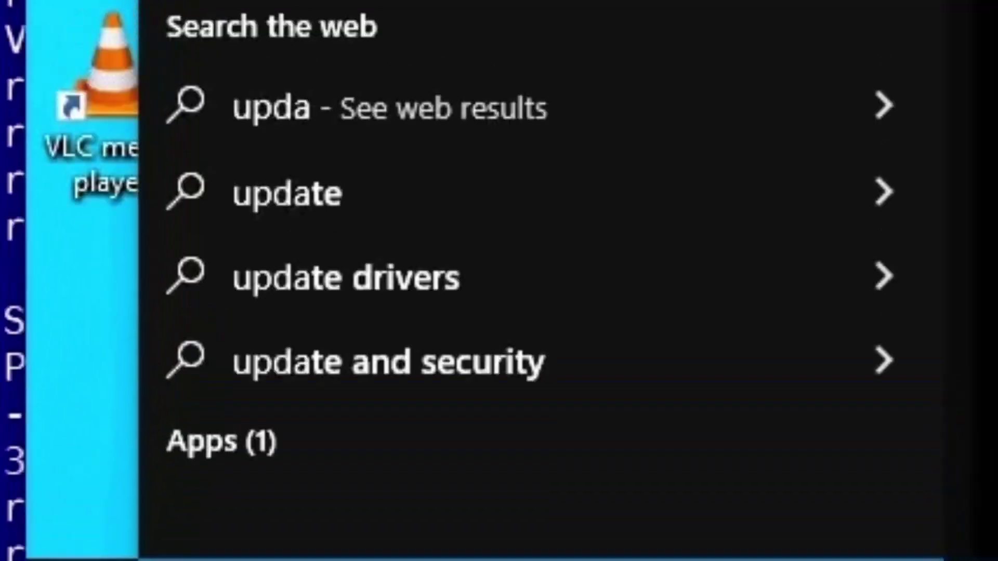
{"action": "key", "text": "Return"}
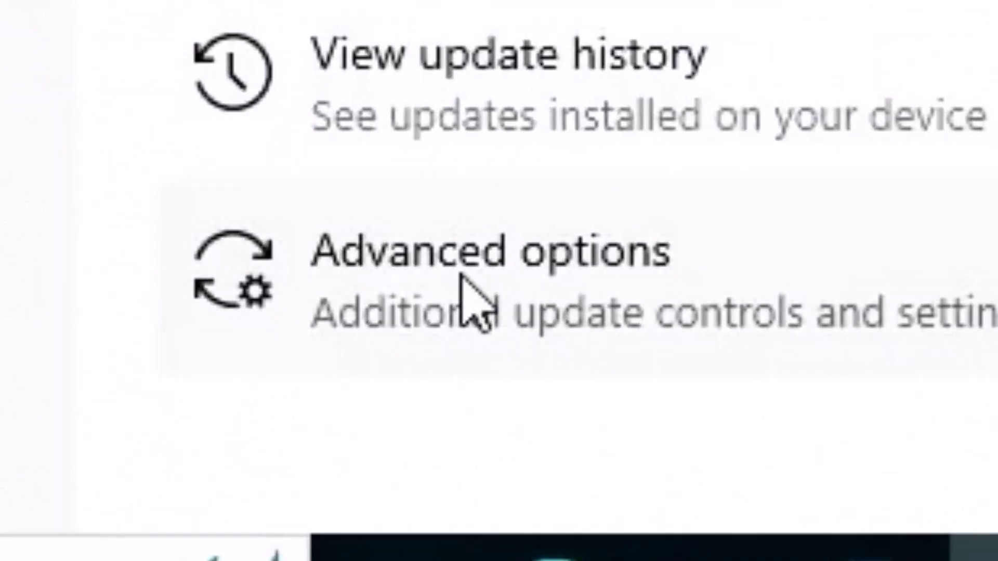
{"action": "left_click", "coordinate": [471, 297]}
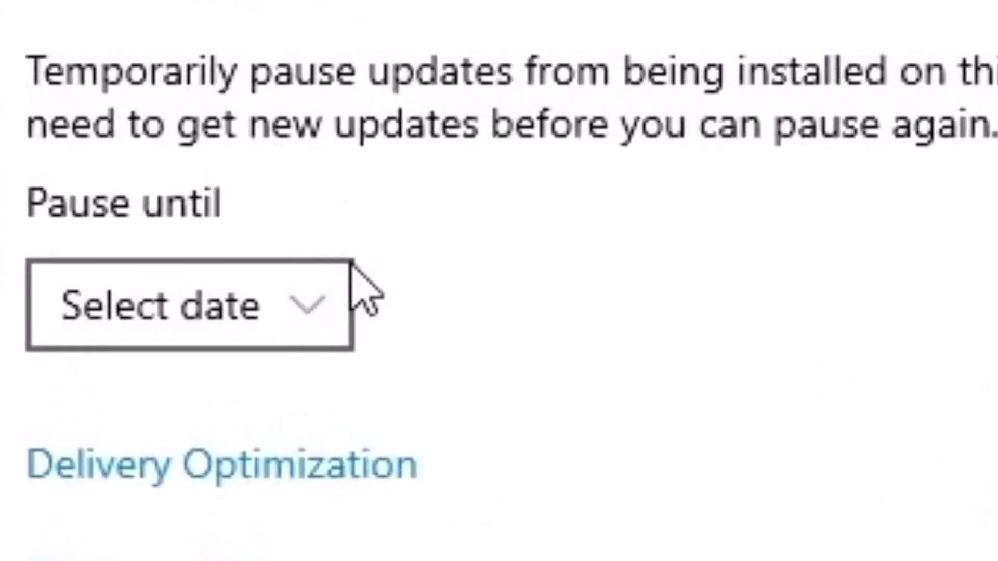
{"action": "left_click", "coordinate": [212, 312]}
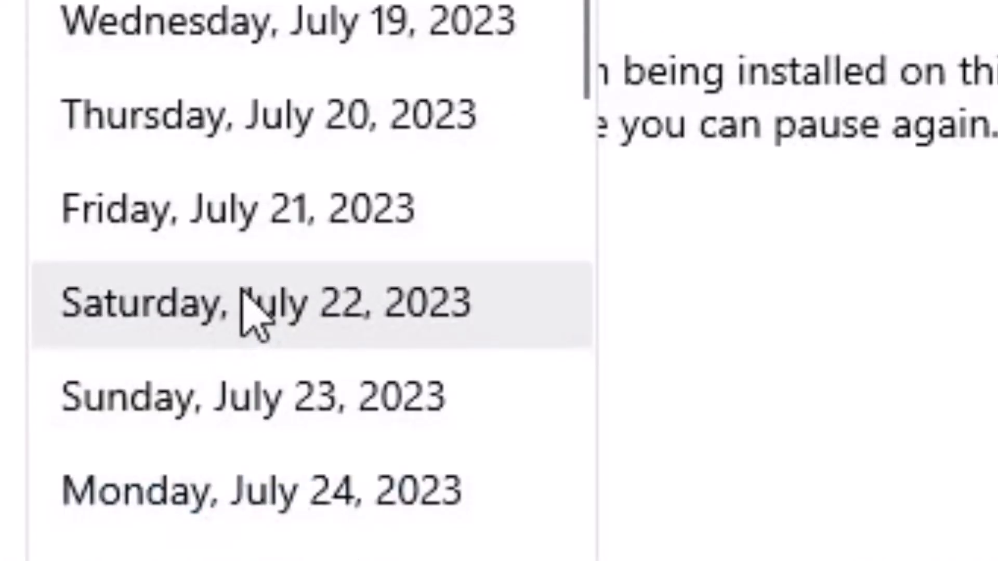
{"action": "scroll", "coordinate": [289, 307], "scroll_direction": "down", "scroll_amount": 7}
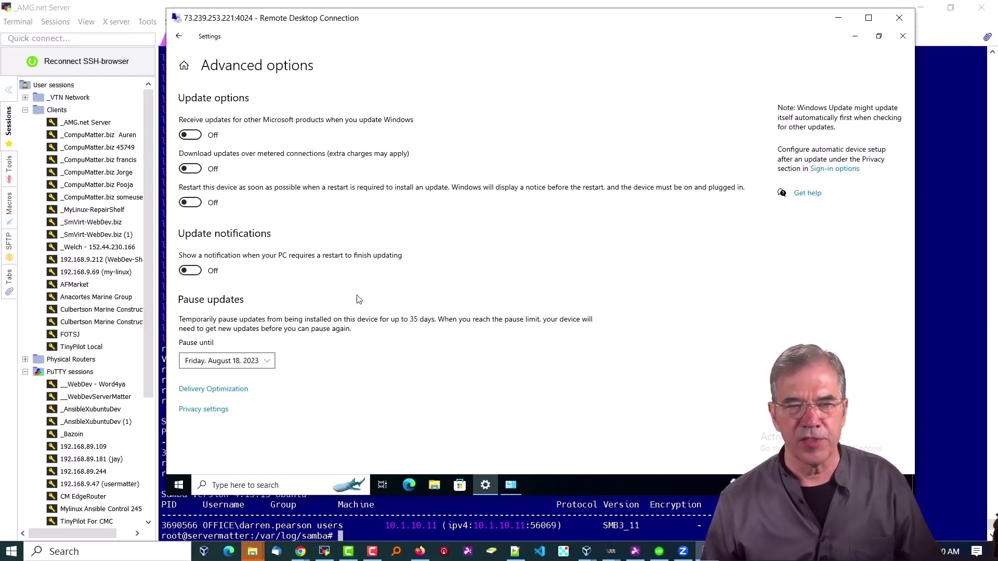
{"action": "left_click", "coordinate": [902, 36]}
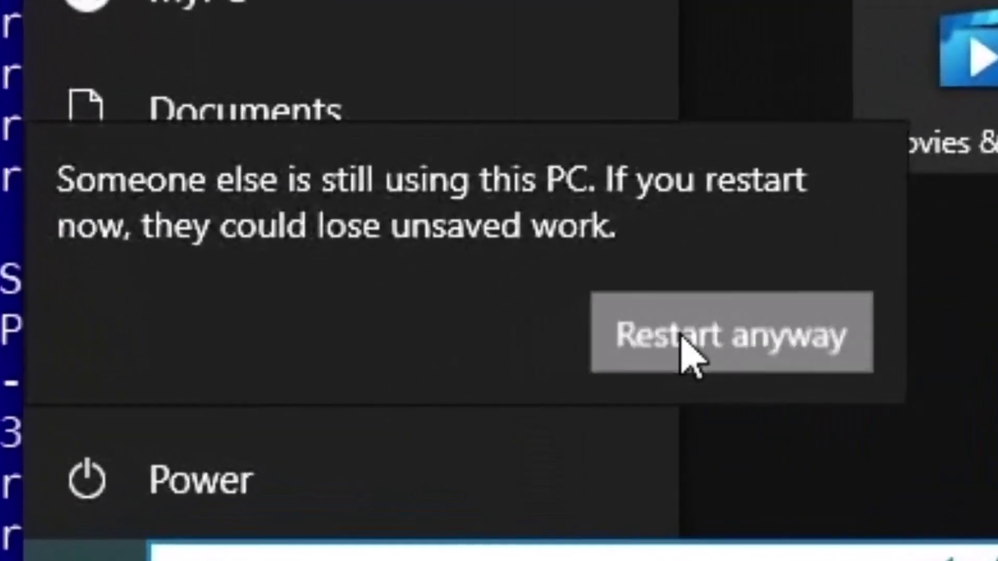
{"action": "left_click", "coordinate": [301, 438]}
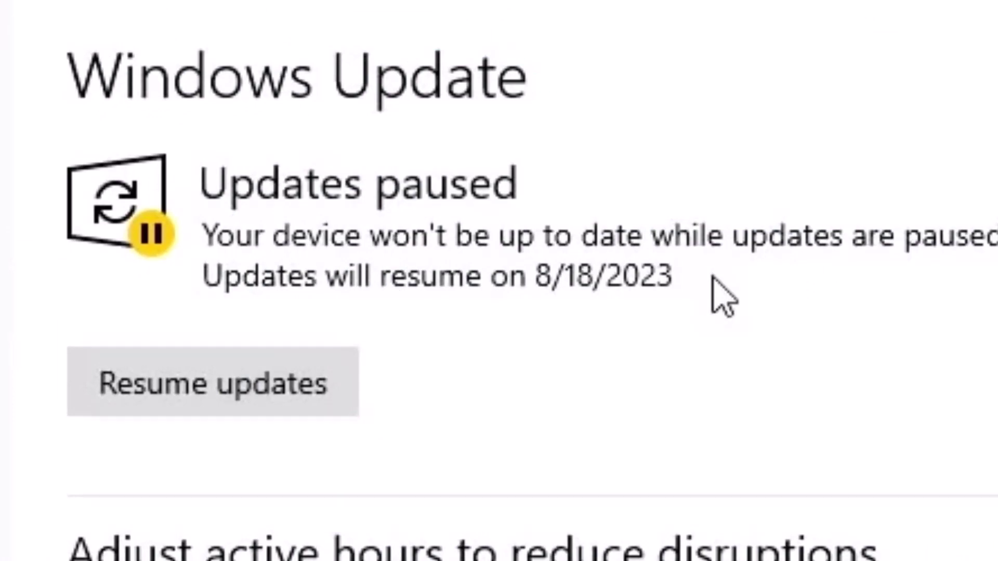
Join office.anacortesmarinegroup.net with the Administrator account, skipping the add-user step
{"action": "left_click", "coordinate": [259, 90]}
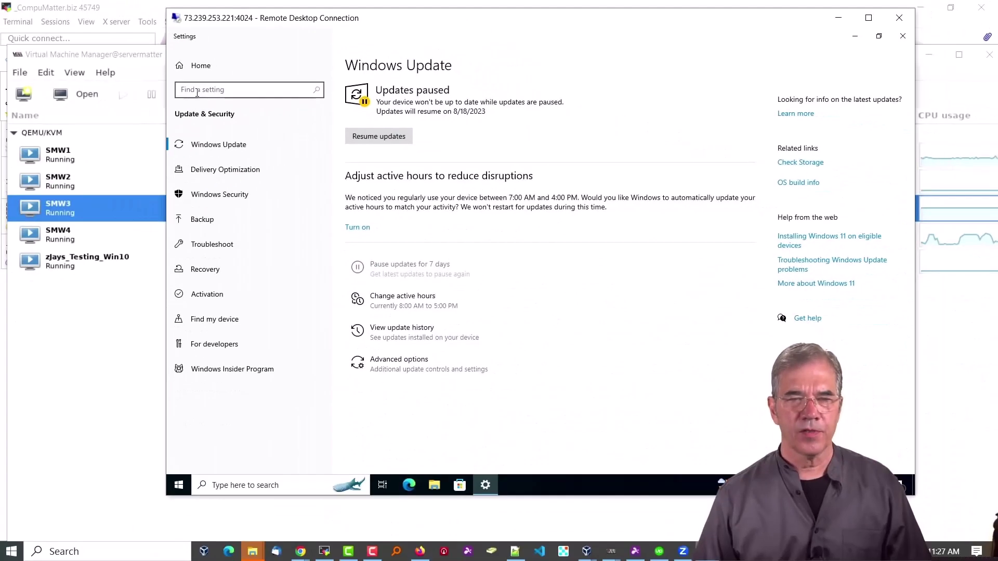
{"action": "type", "text": "domain"}
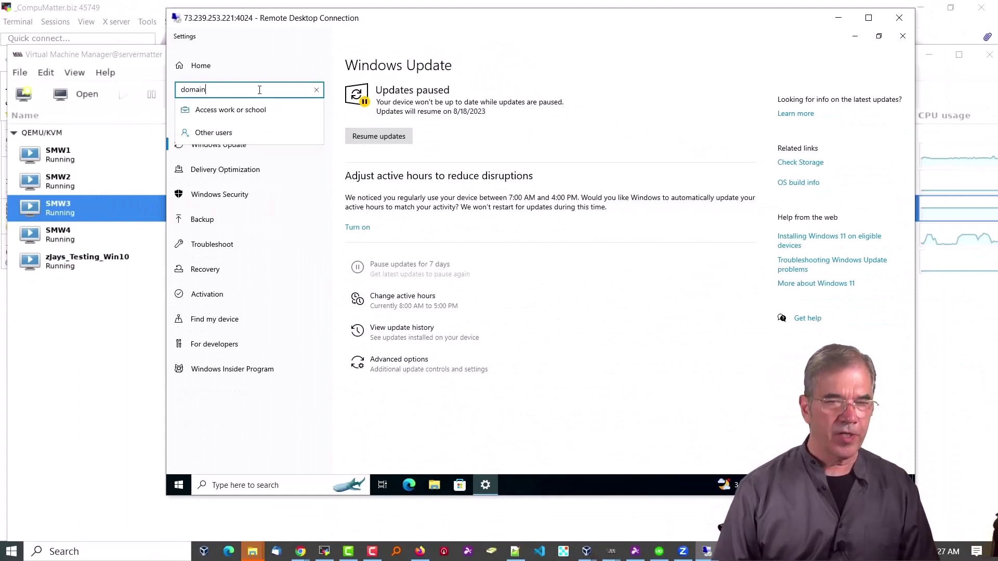
{"action": "left_click", "coordinate": [254, 111]}
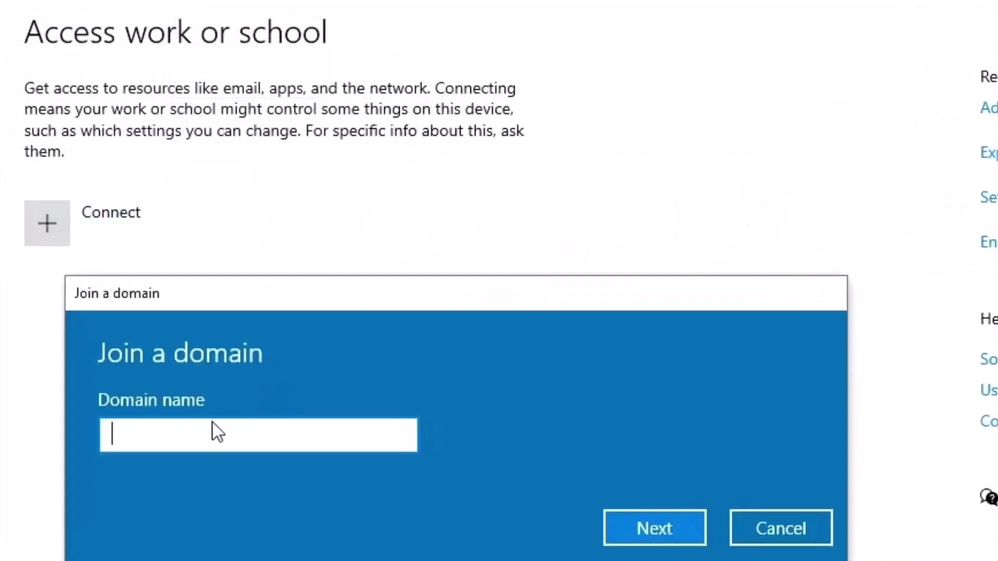
{"action": "type", "text": "office.ana"}
{"action": "left_click", "coordinate": [670, 530]}
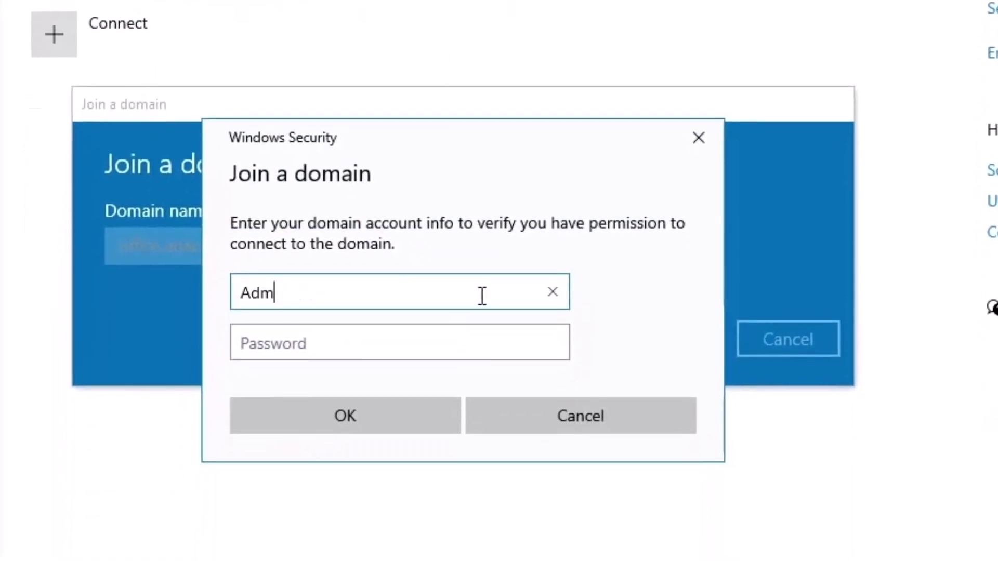
{"action": "type", "text": "Administrator"}
{"action": "key", "text": "Tab"}
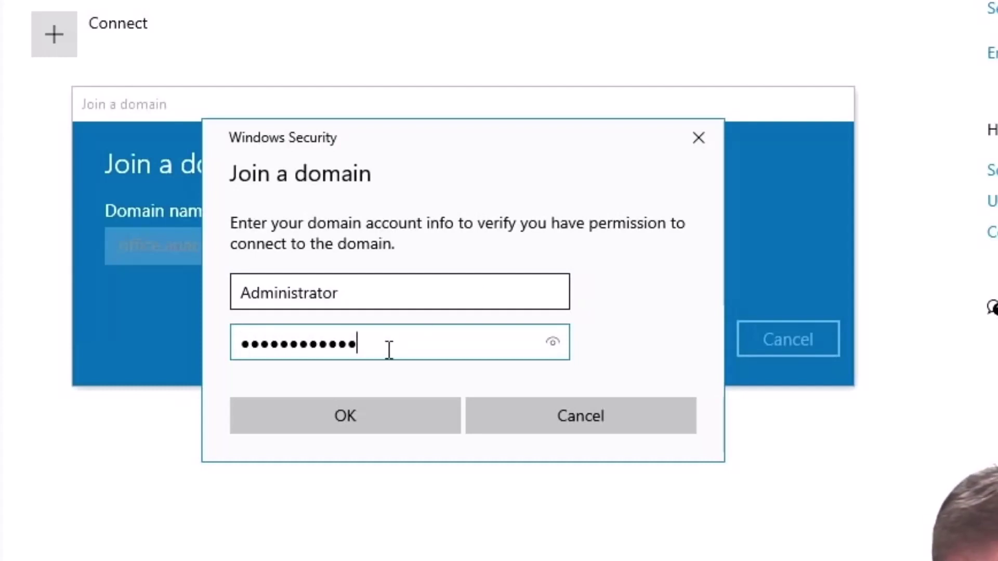
{"action": "left_click", "coordinate": [367, 417]}
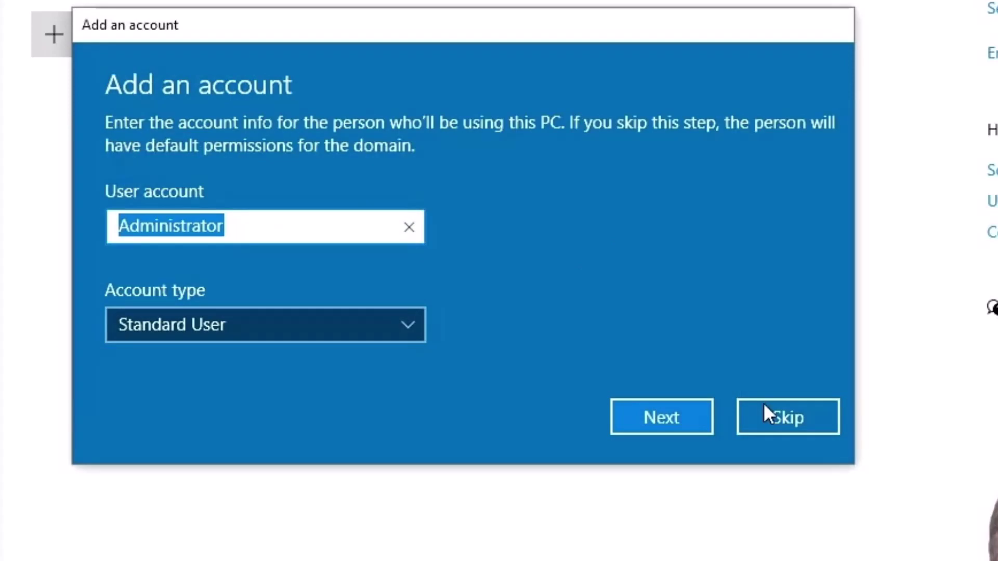
{"action": "left_click", "coordinate": [778, 420]}
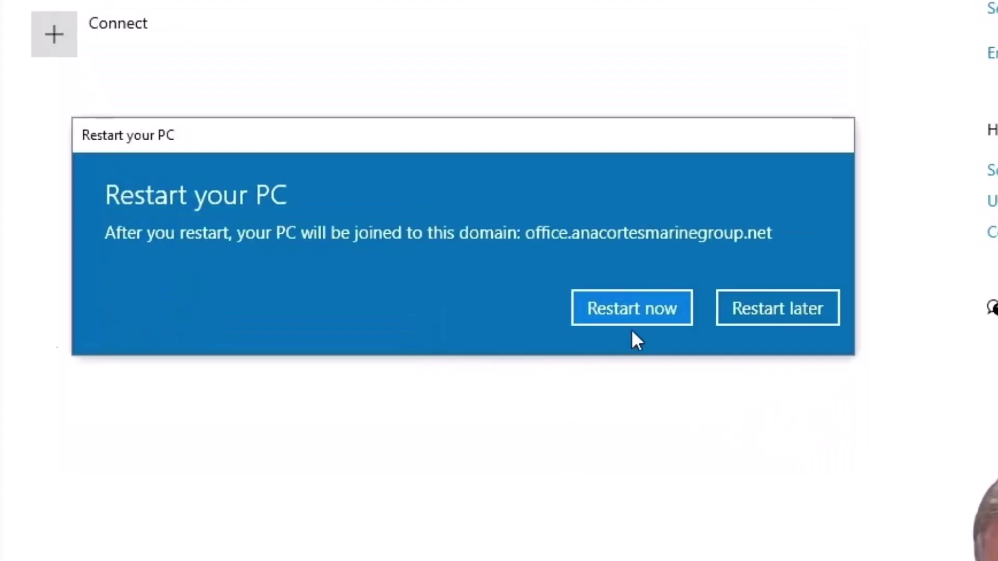
Restart now to complete joining office.anacortesmarinegroup.net
{"action": "left_click", "coordinate": [646, 312]}
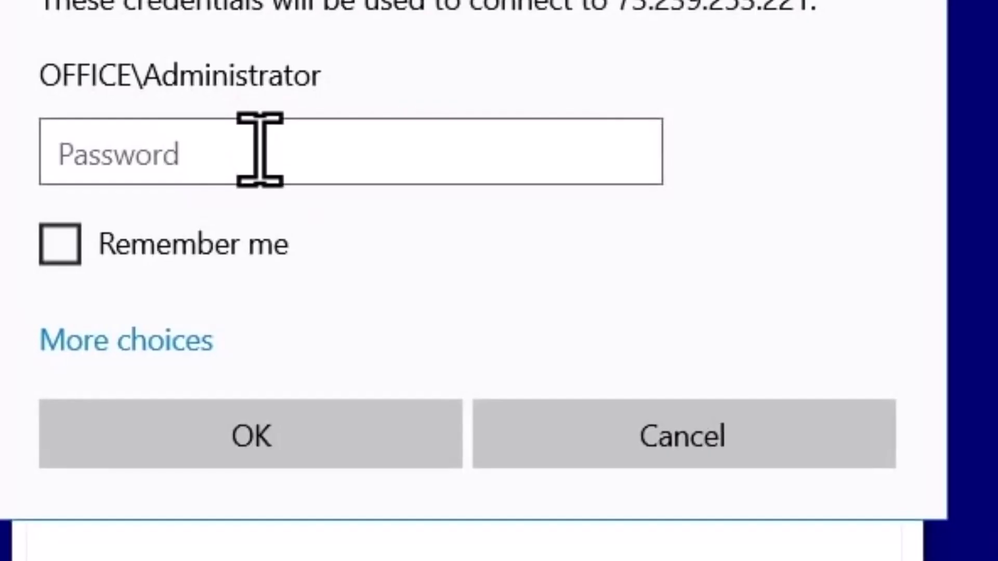
Sign back in to the rejoined PC with the domain administrator password, accepting its untrusted certificate
{"action": "left_click", "coordinate": [263, 149]}
{"action": "type", "text": "•••••••"}
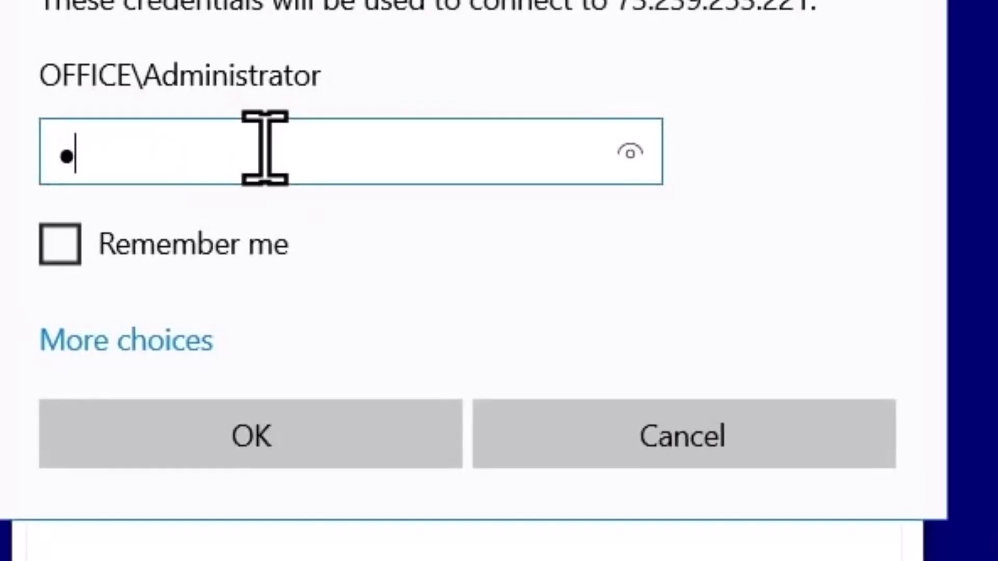
{"action": "type", "text": "•••••"}
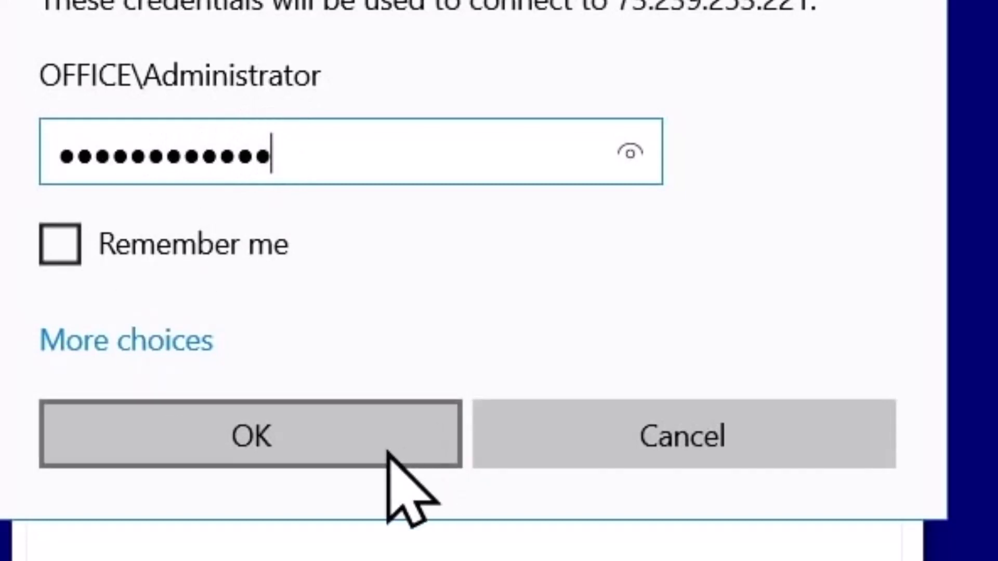
{"action": "left_click", "coordinate": [328, 439]}
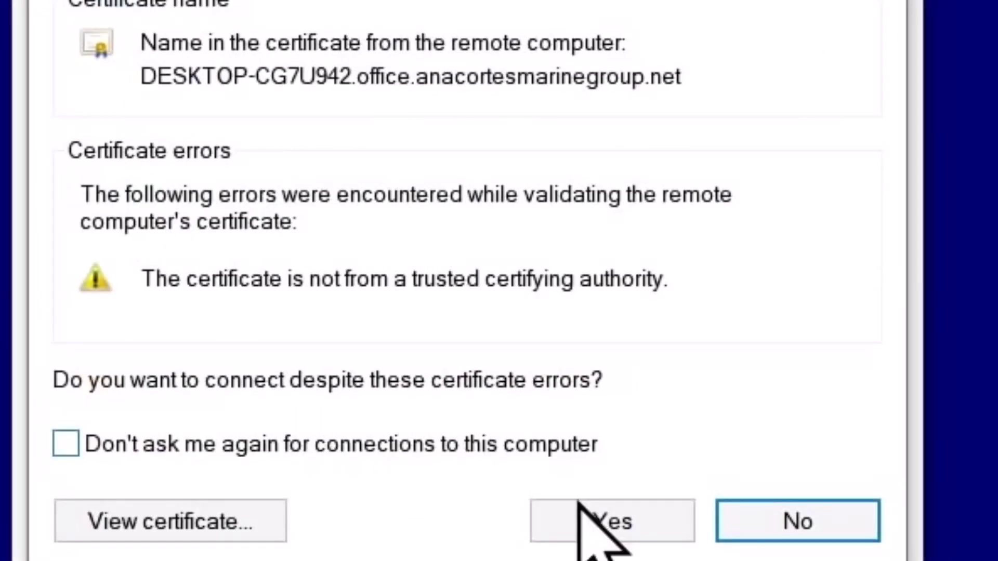
{"action": "left_click", "coordinate": [621, 526]}
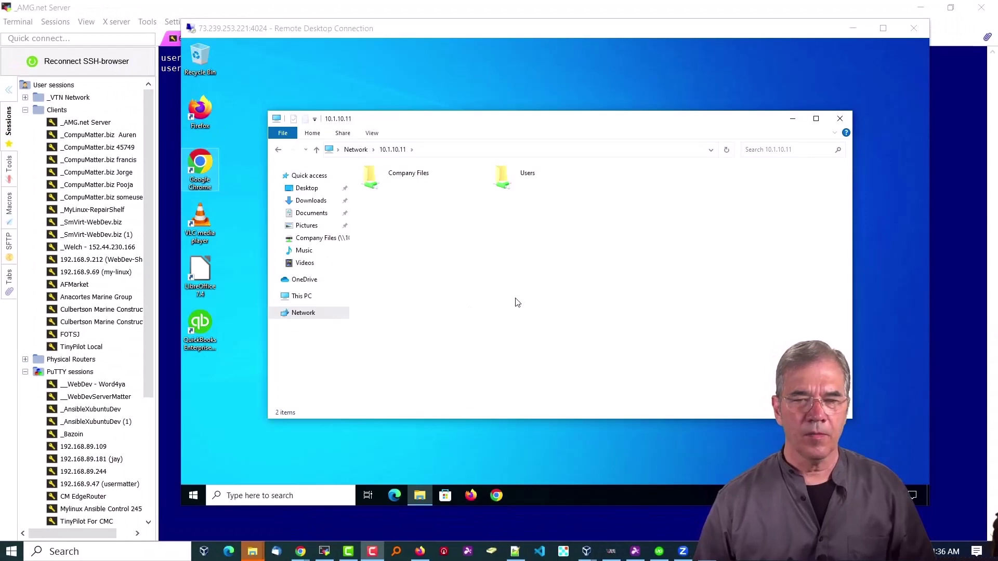
Close File Explorer after viewing the Company Files and Users shares on 10.1.10.11
{"action": "left_click", "coordinate": [346, 274]}
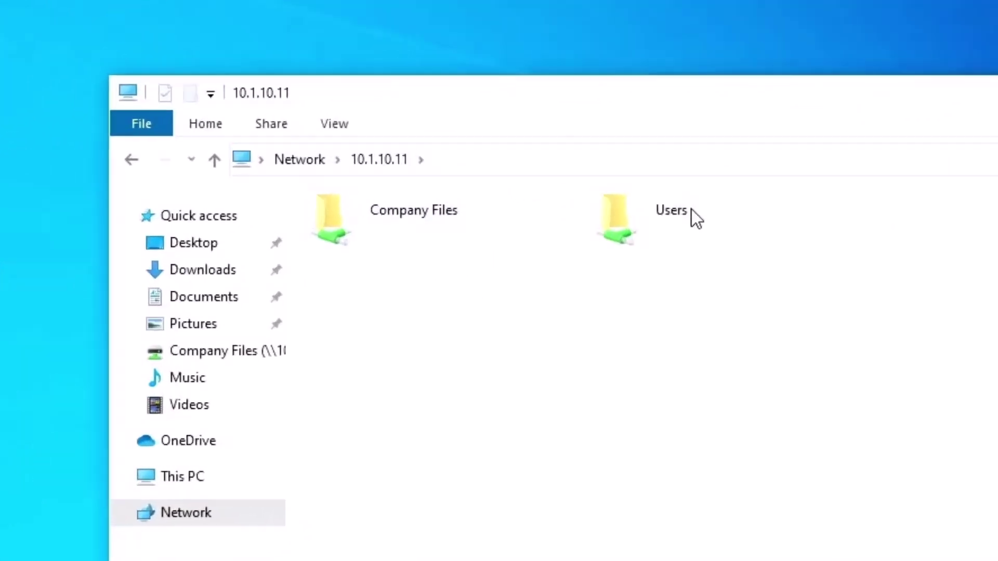
{"action": "key", "text": "alt+F4"}
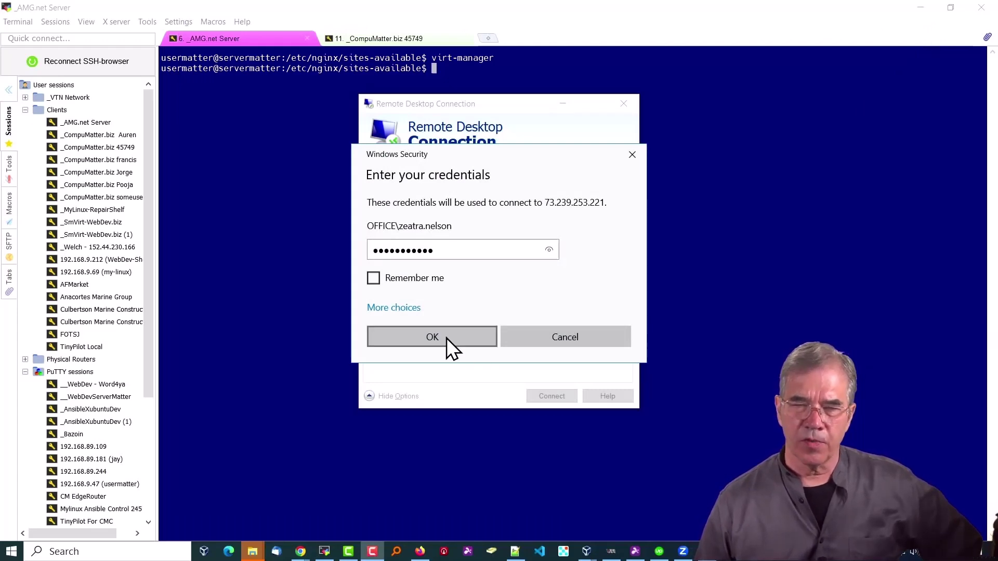
Connect as the OFFICE domain user despite the certificate warning, then close the Company Files (Q:) window
{"action": "left_click", "coordinate": [446, 337]}
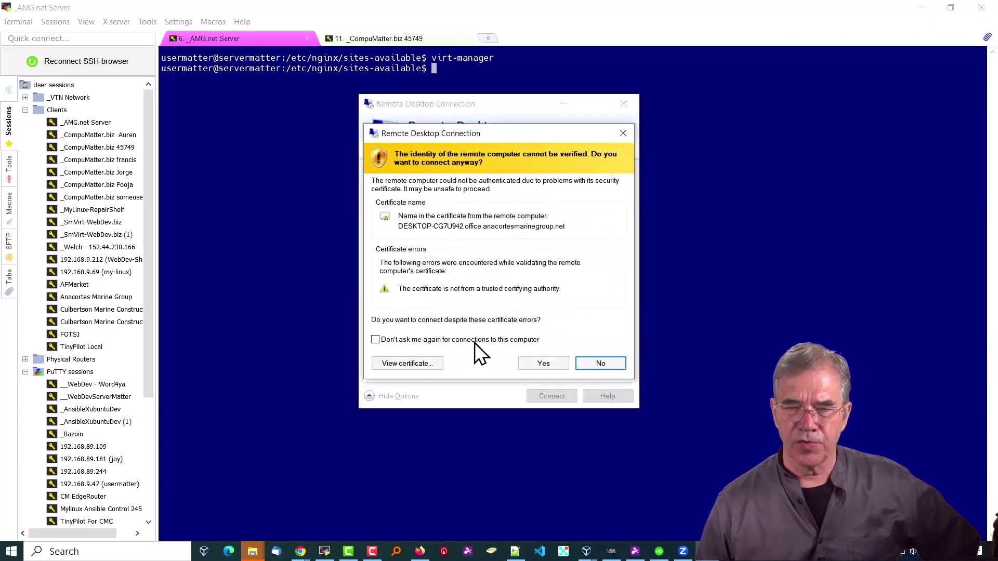
{"action": "left_click", "coordinate": [541, 363]}
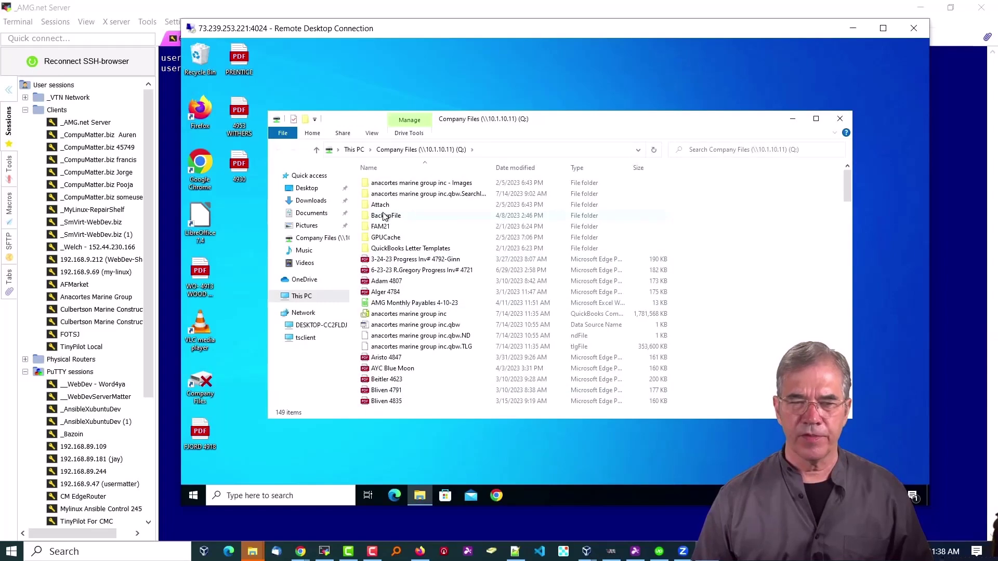
{"action": "left_click", "coordinate": [840, 118]}
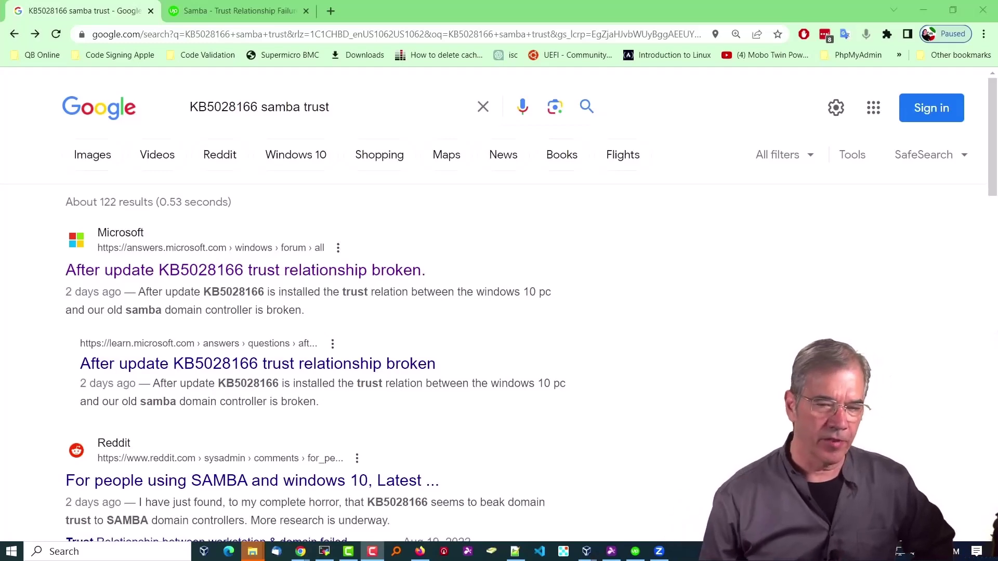
{"action": "left_click", "coordinate": [251, 18]}
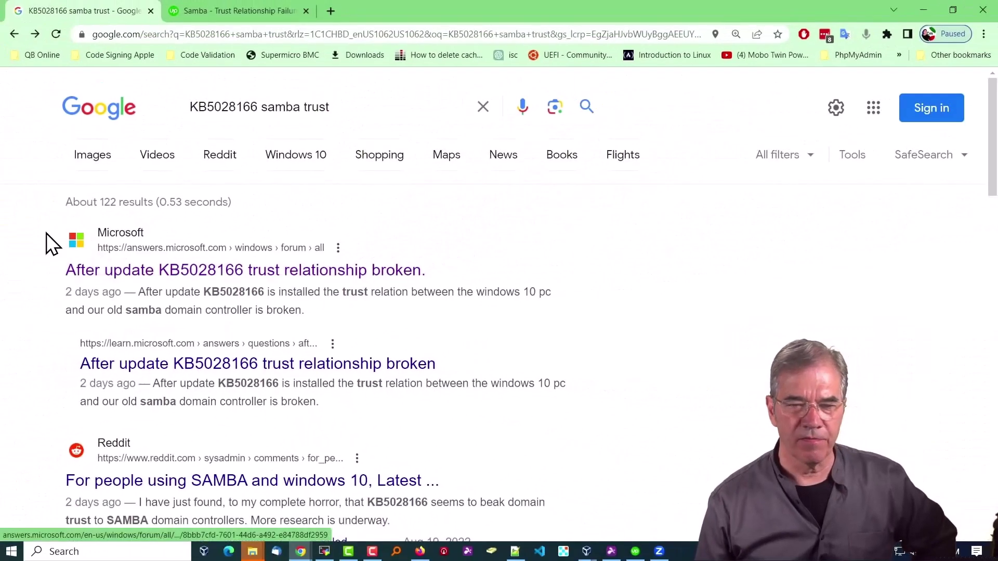
{"action": "scroll", "coordinate": [46, 233], "scroll_direction": "down", "scroll_amount": 1}
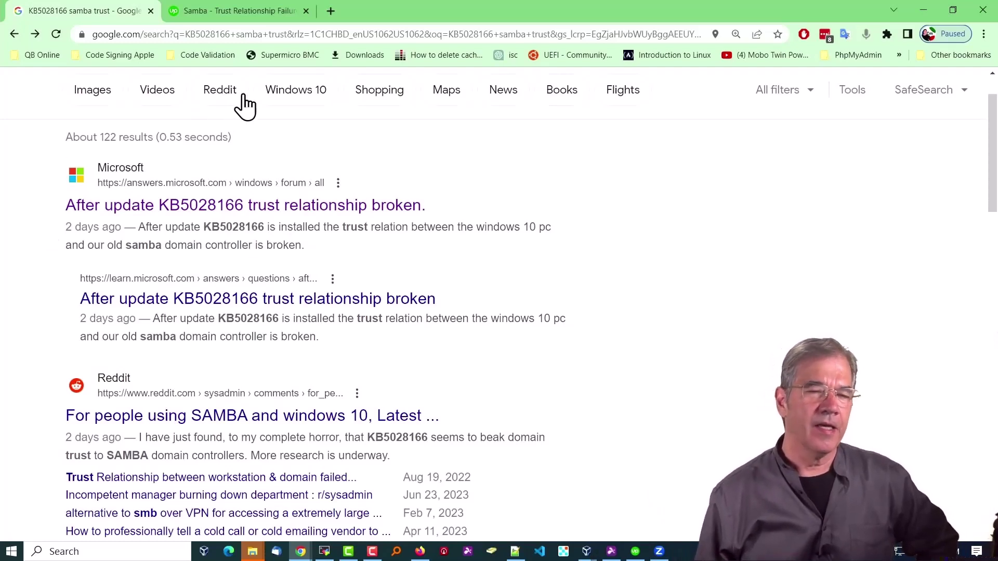
{"action": "scroll", "coordinate": [78, 189], "scroll_direction": "up", "scroll_amount": 2}
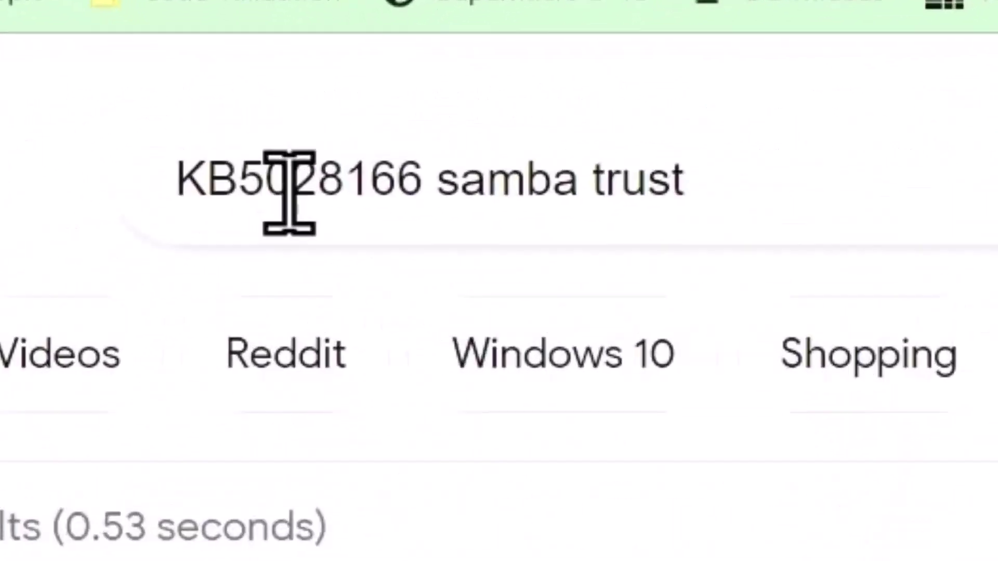
{"action": "double_click", "coordinate": [284, 181]}
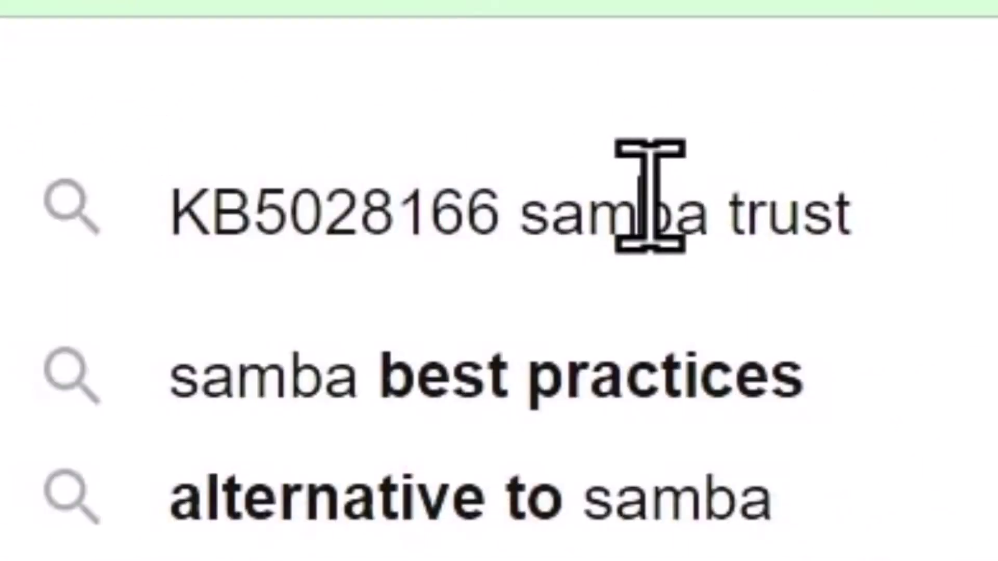
{"action": "left_click_drag", "start_coordinate": [536, 208], "coordinate": [713, 212]}
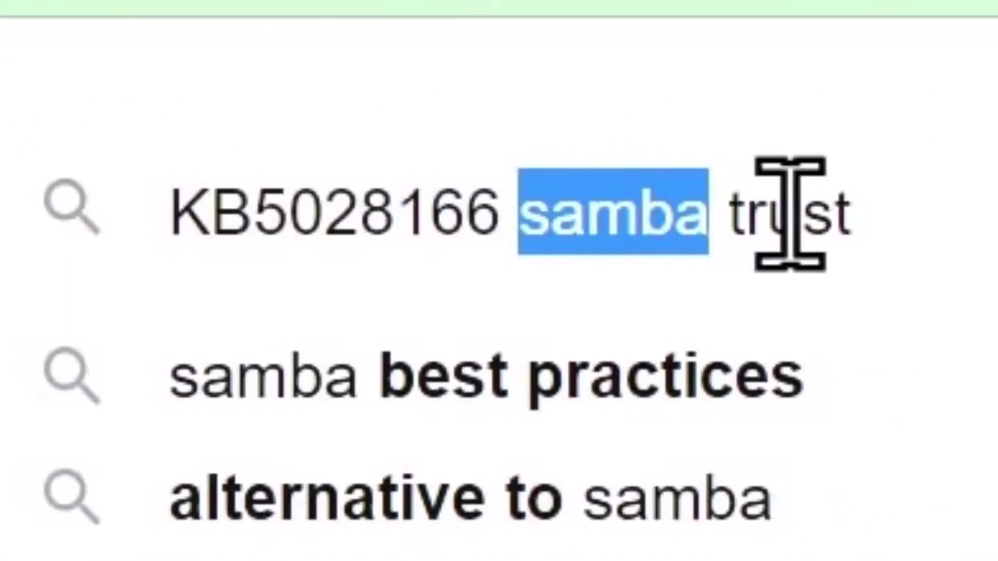
{"action": "left_click", "coordinate": [981, 213]}
{"action": "scroll", "coordinate": [22, 145], "scroll_direction": "down", "scroll_amount": 8}
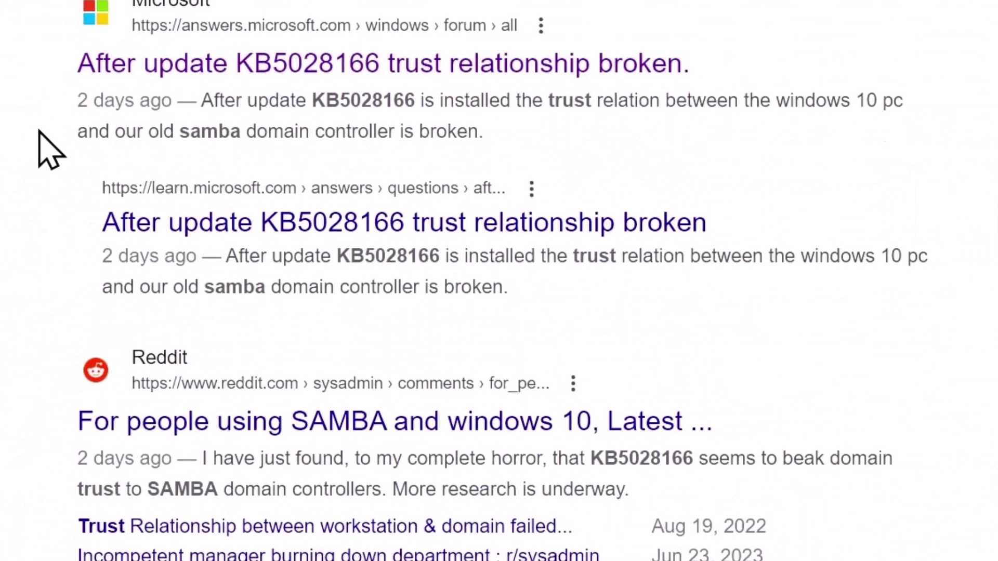
{"action": "scroll", "coordinate": [39, 133], "scroll_direction": "down", "scroll_amount": 4}
{"action": "scroll", "coordinate": [37, 135], "scroll_direction": "up", "scroll_amount": 2}
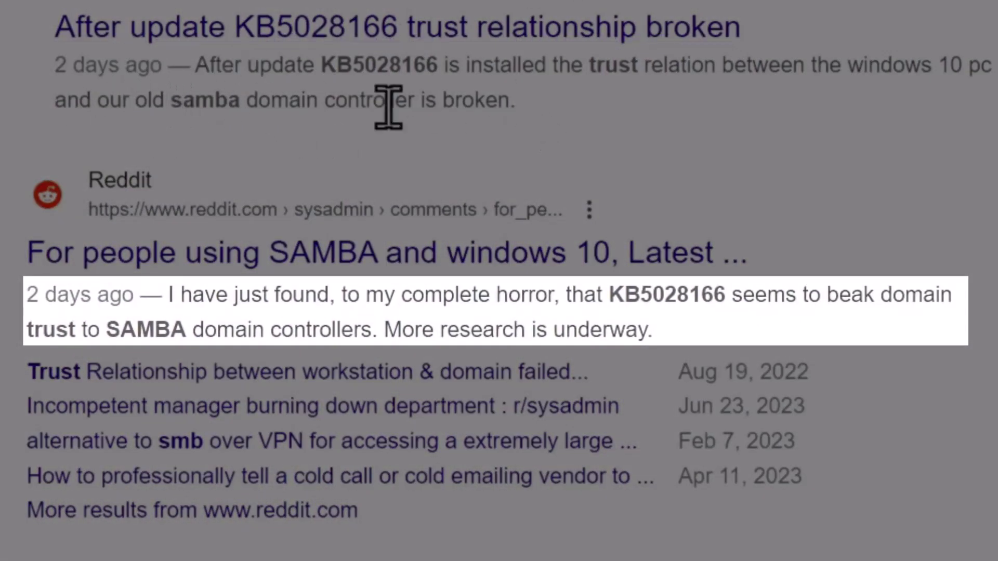
{"action": "scroll", "coordinate": [11, 100], "scroll_direction": "down", "scroll_amount": 3}
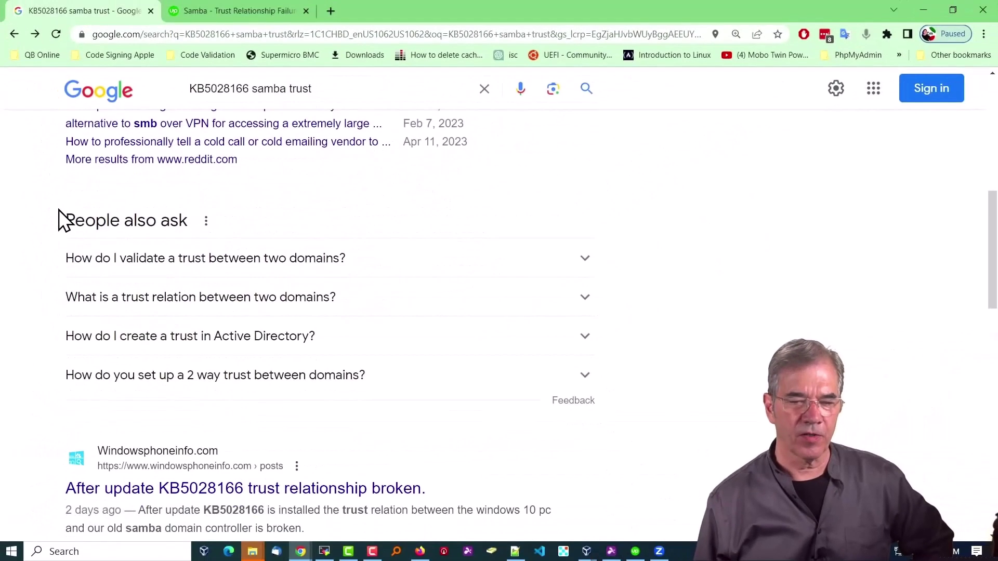
{"action": "scroll", "coordinate": [59, 210], "scroll_direction": "down", "scroll_amount": 3}
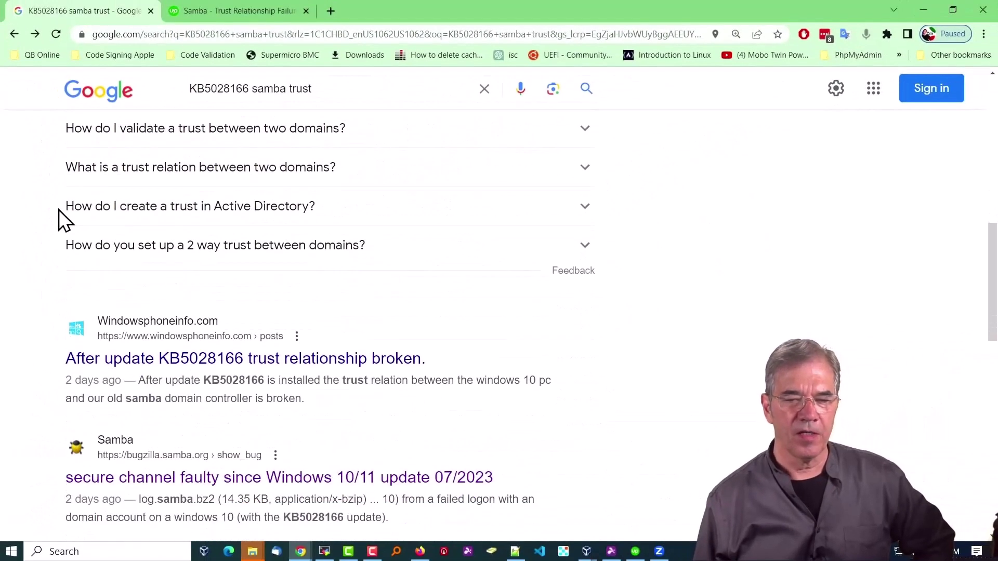
{"action": "scroll", "coordinate": [58, 210], "scroll_direction": "down", "scroll_amount": 3}
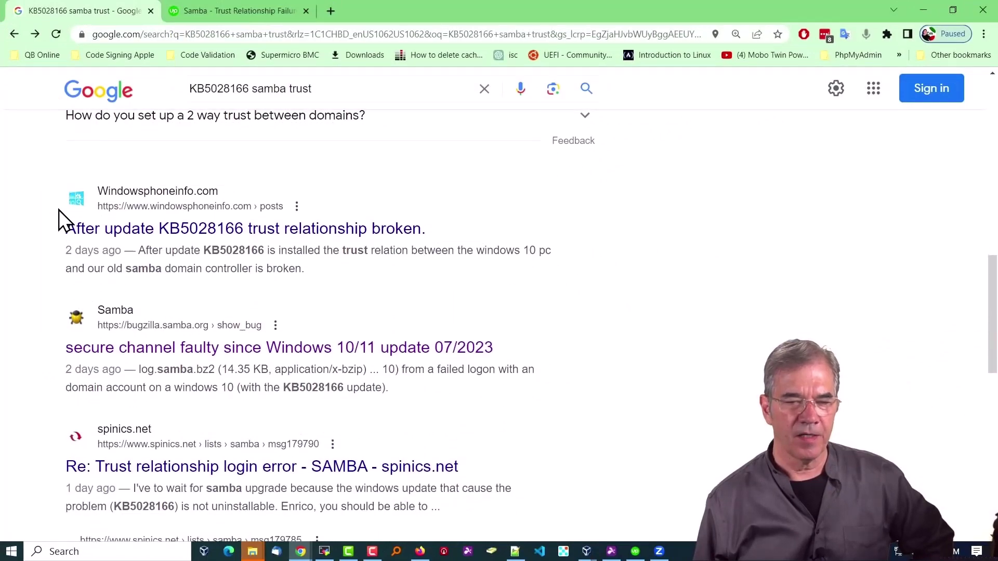
{"action": "scroll", "coordinate": [58, 210], "scroll_direction": "down", "scroll_amount": 3}
{"action": "scroll", "coordinate": [58, 210], "scroll_direction": "down", "scroll_amount": 2}
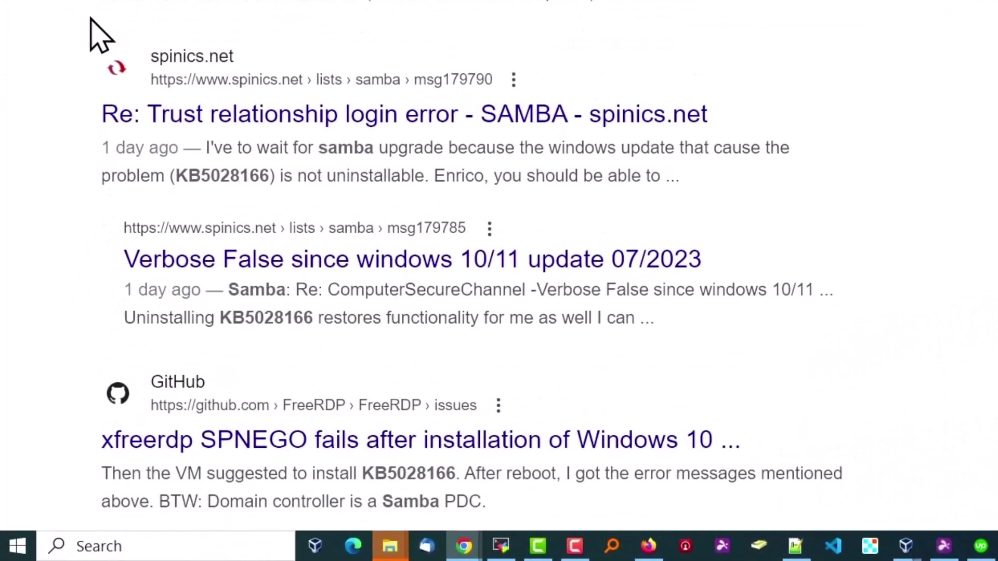
{"action": "scroll", "coordinate": [93, 24], "scroll_direction": "down", "scroll_amount": 4}
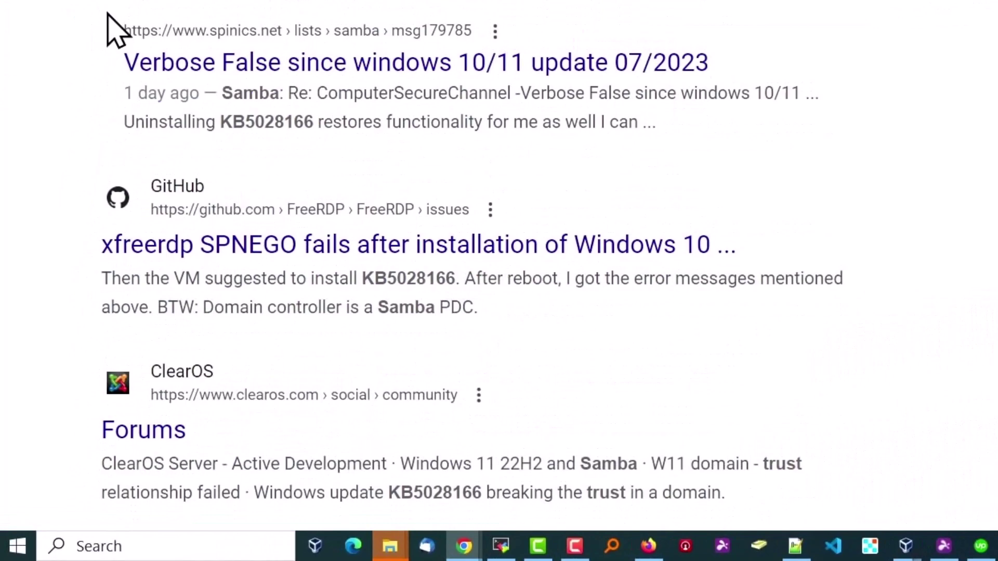
{"action": "scroll", "coordinate": [83, 23], "scroll_direction": "down", "scroll_amount": 5}
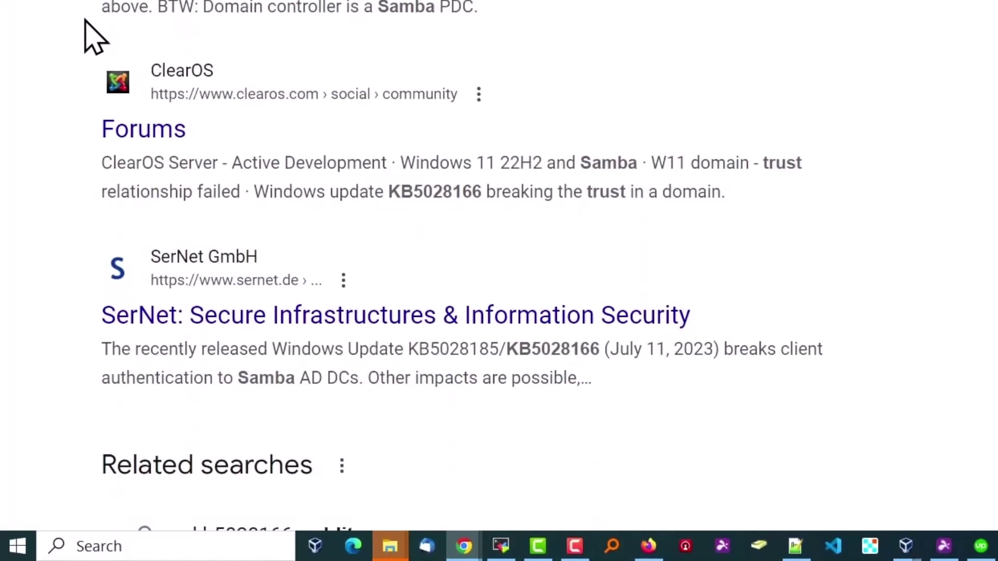
{"action": "scroll", "coordinate": [93, 37], "scroll_direction": "down", "scroll_amount": 3}
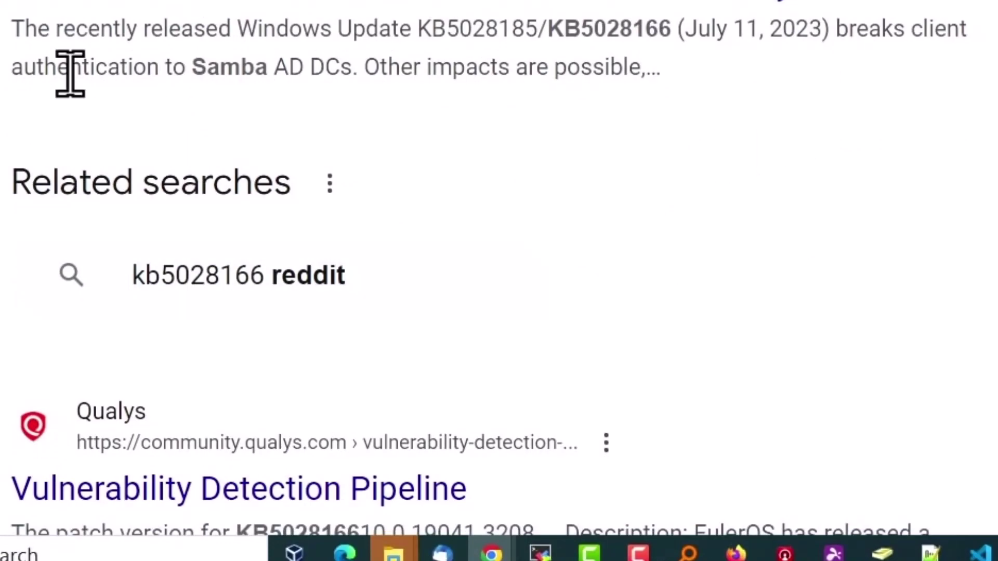
{"action": "scroll", "coordinate": [42, 83], "scroll_direction": "down", "scroll_amount": 7}
{"action": "scroll", "coordinate": [20, 281], "scroll_direction": "up", "scroll_amount": 15}
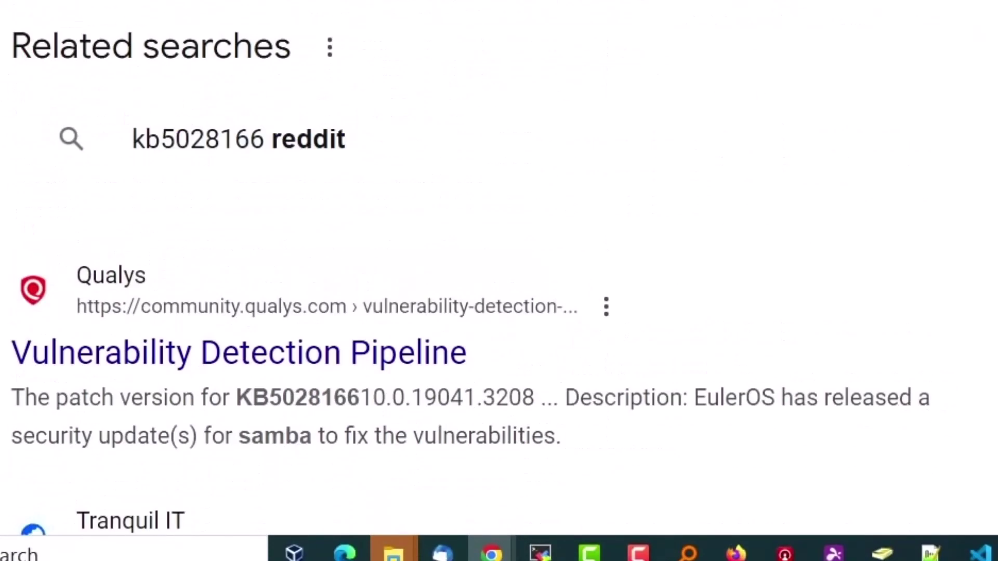